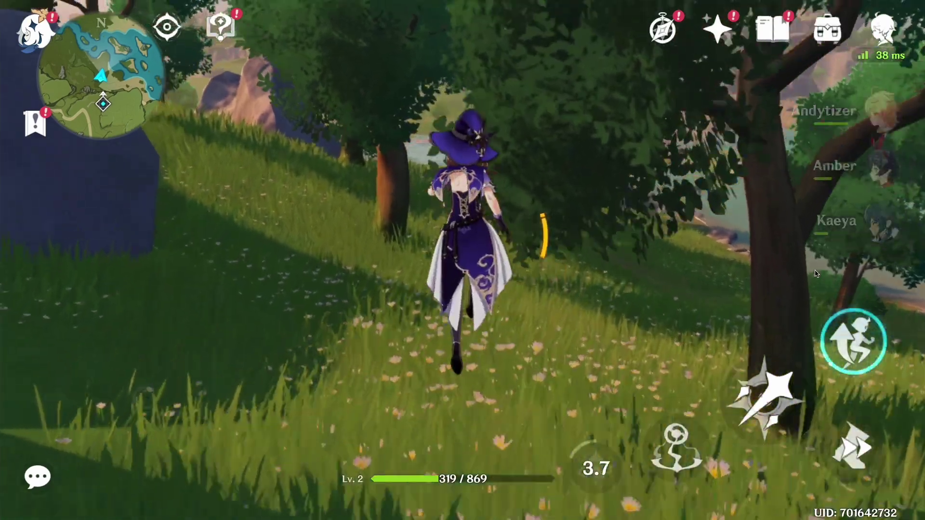
key(space)
Step: Glide along the slope, glance at the temperature monitor on the desktop, and return to the game
key(ctrl+Left)
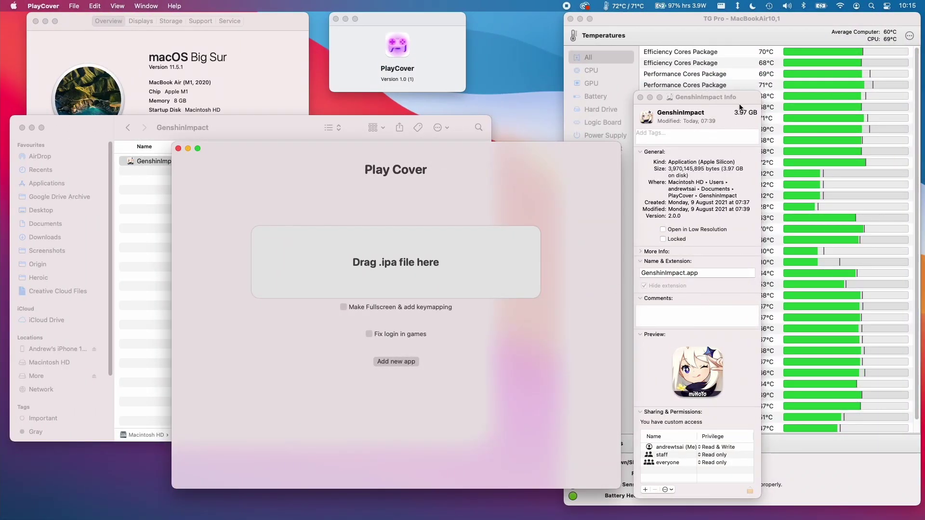
click(767, 24)
key(ctrl+Right)
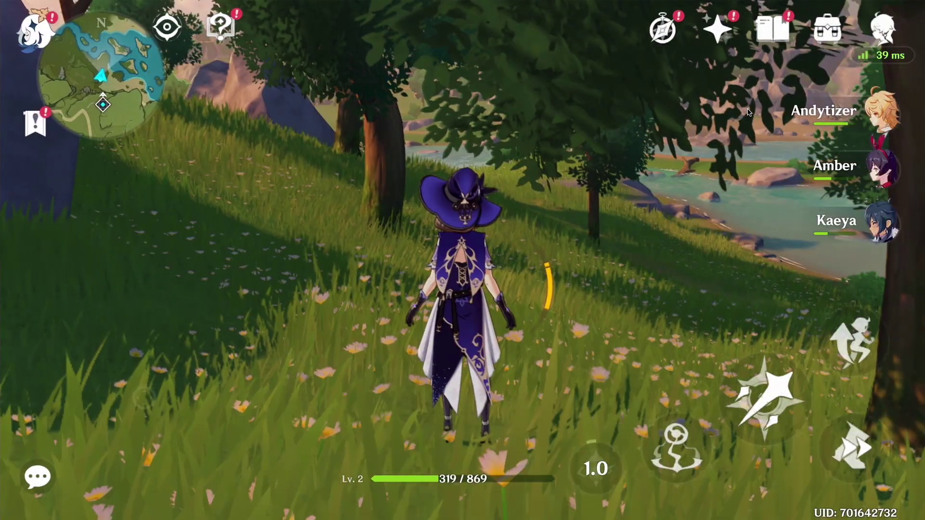
Step: Sprint across the grassy slopes toward the river and run off the riverbank ledge
key(w)
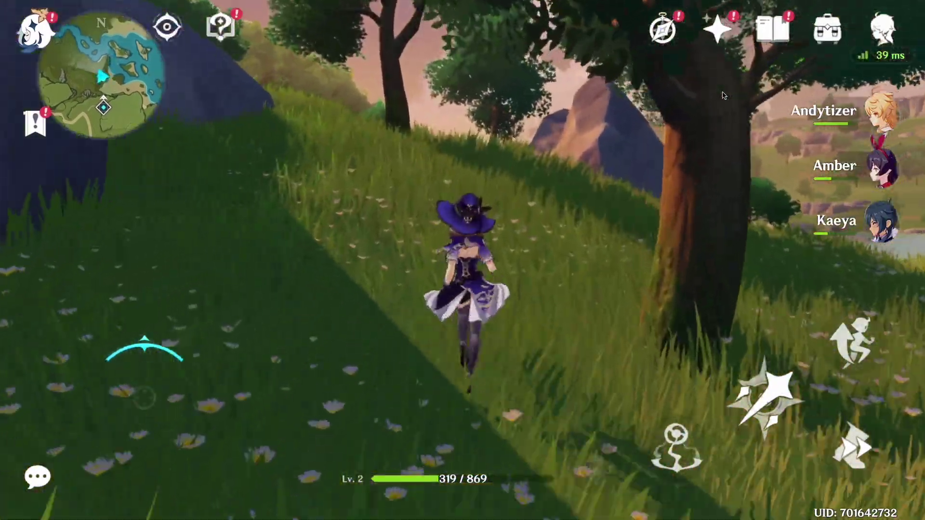
key(shift)
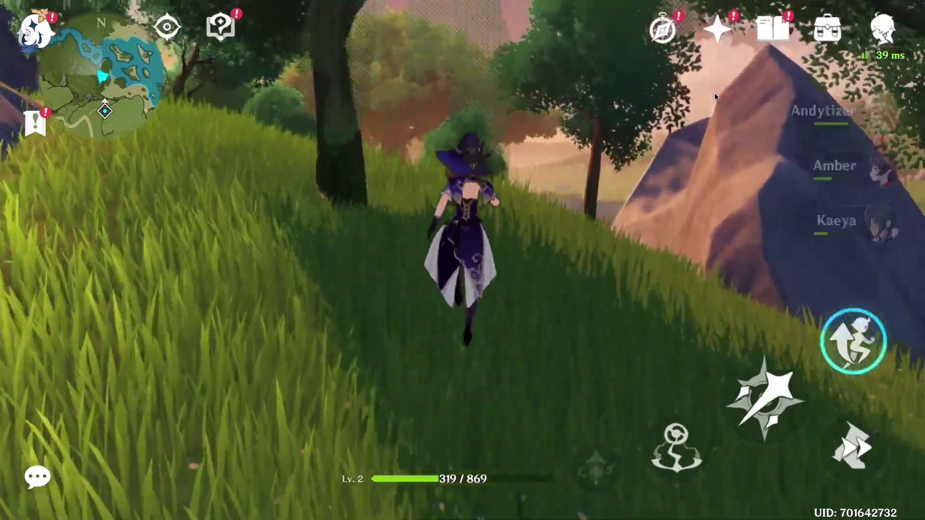
key(w)
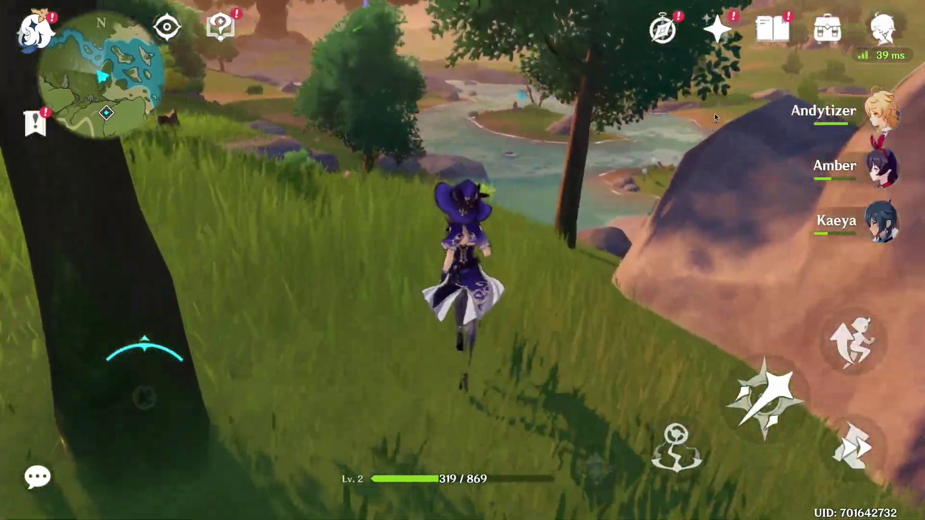
key(w)
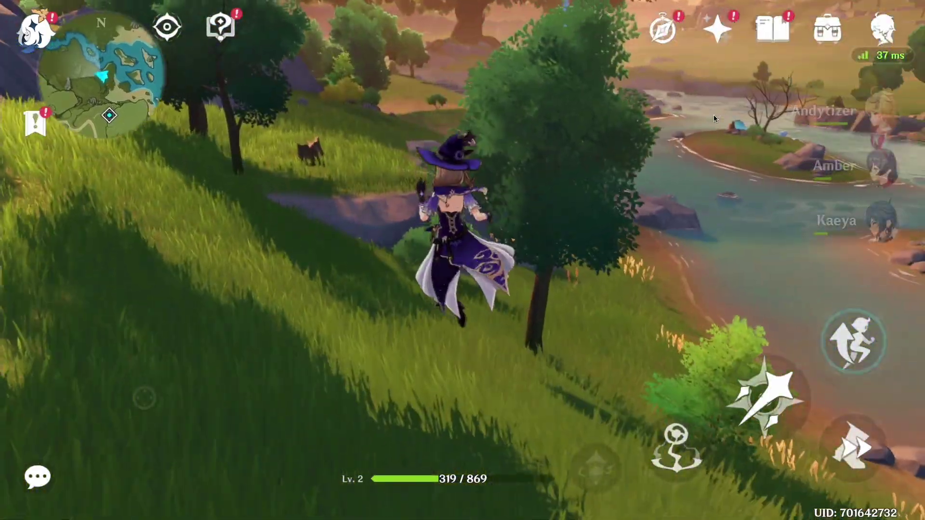
key(shift)
key(w)
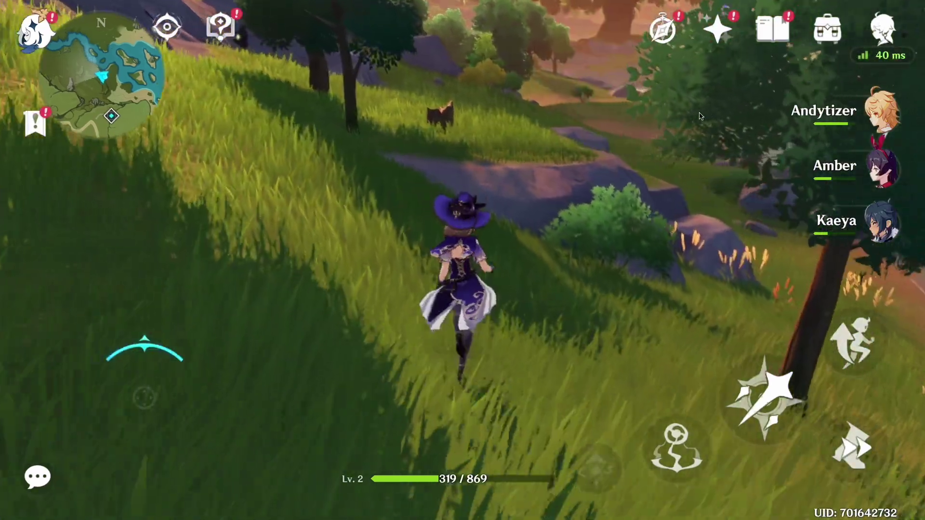
key(w)
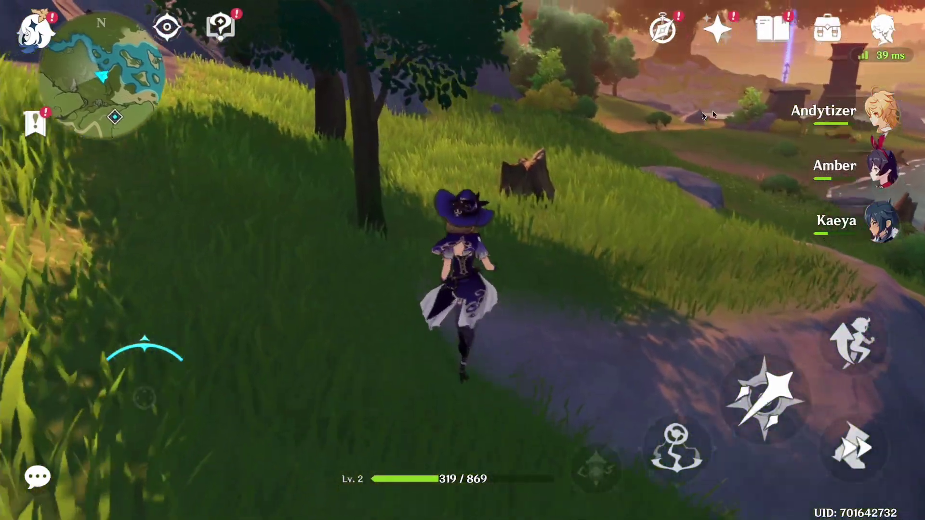
key(w)
Step: Glide over the river, run to the river edge, and cast a normal attack
key(space)
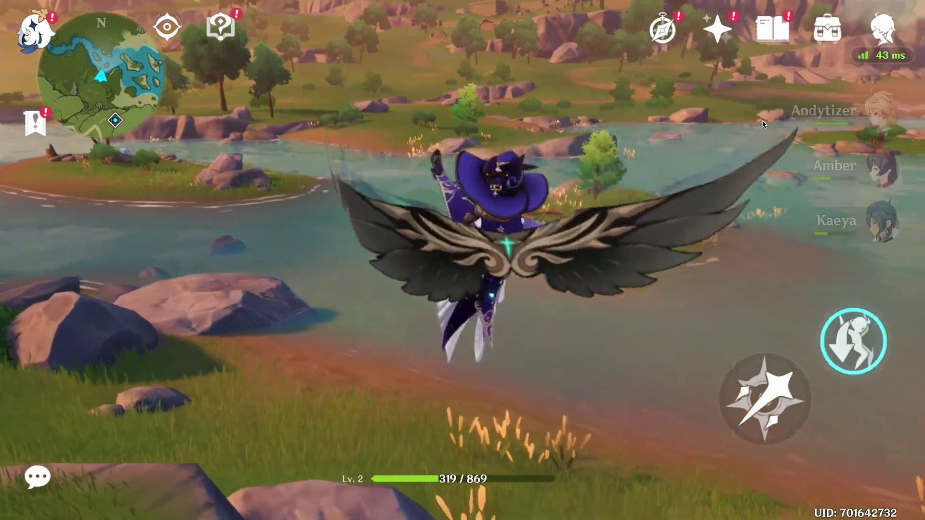
key(w)
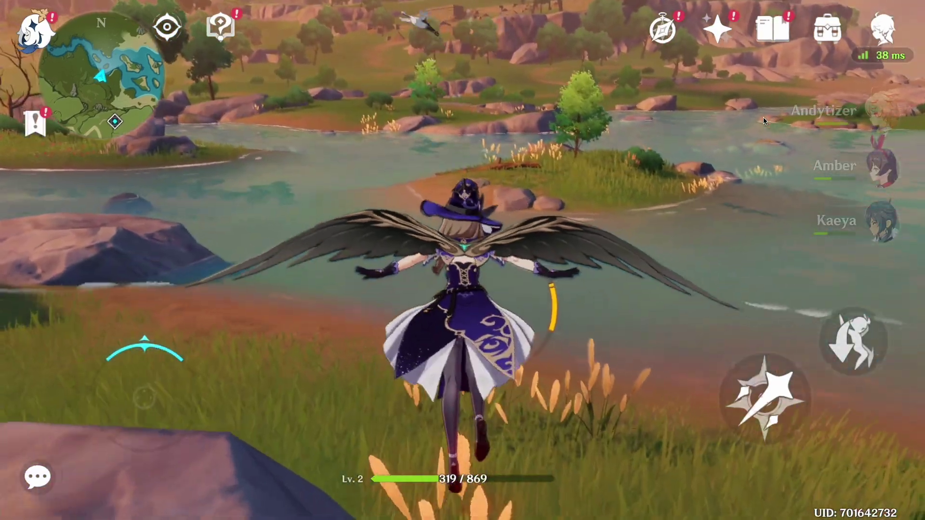
key(s)
key(w)
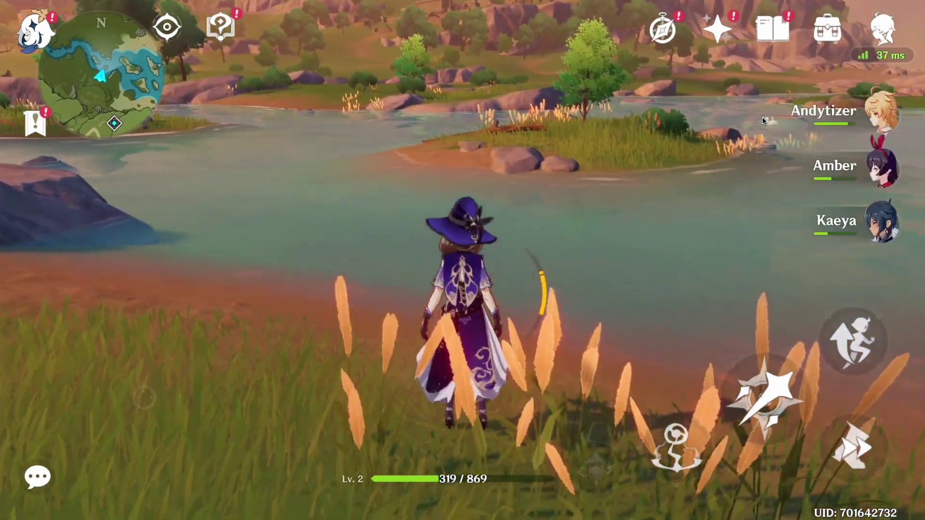
key(w)
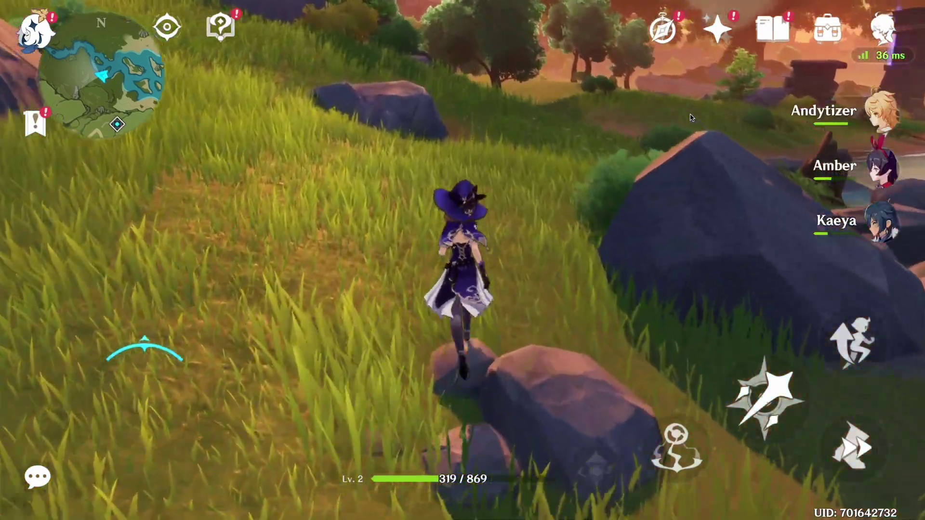
key(w)
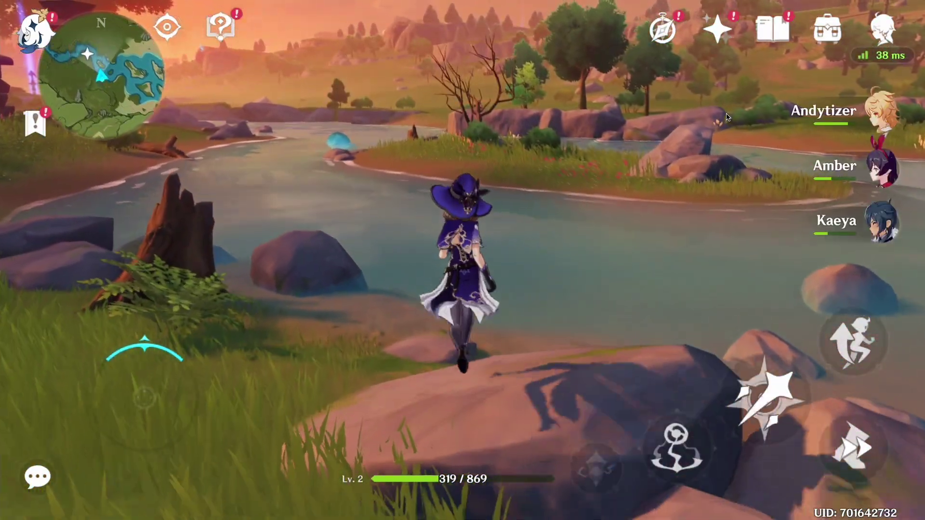
key(w)
click(728, 117)
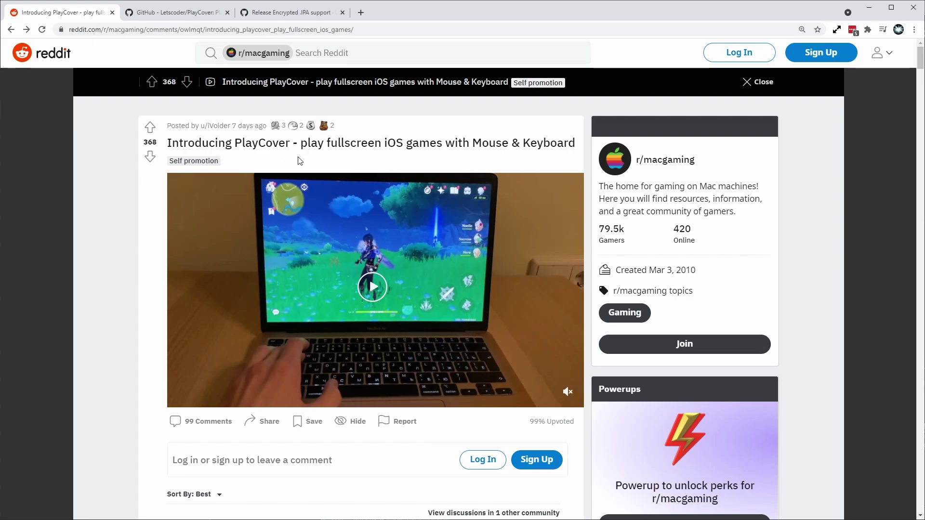
Step: Hover over the paused demo video in the Reddit 'Introducing PlayCover' post
mouse_move(255, 201)
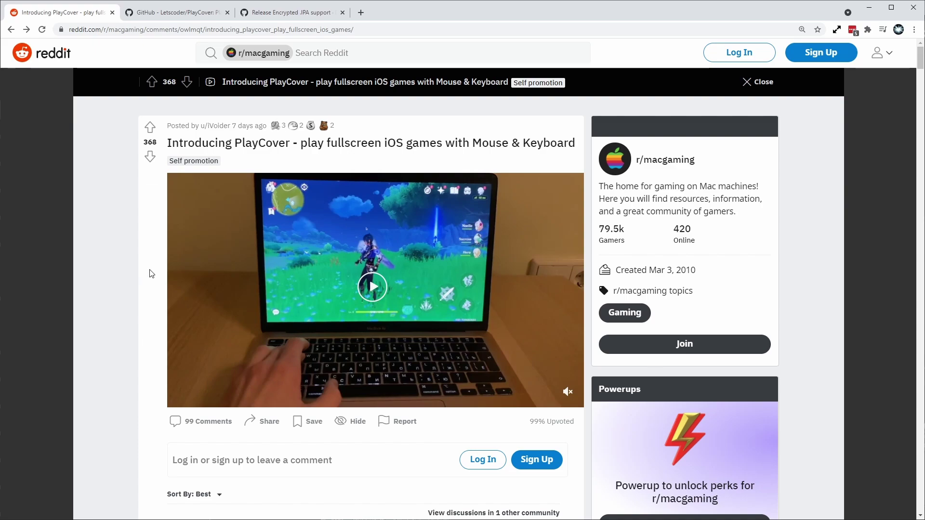
mouse_move(182, 255)
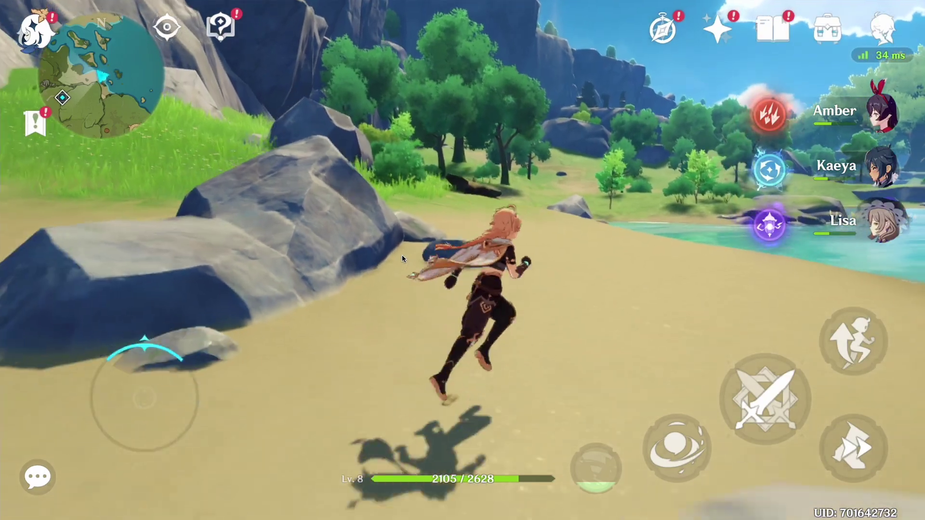
Step: Cast the Anemo skill and add a left-click mapping centred on the attack button
key(e)
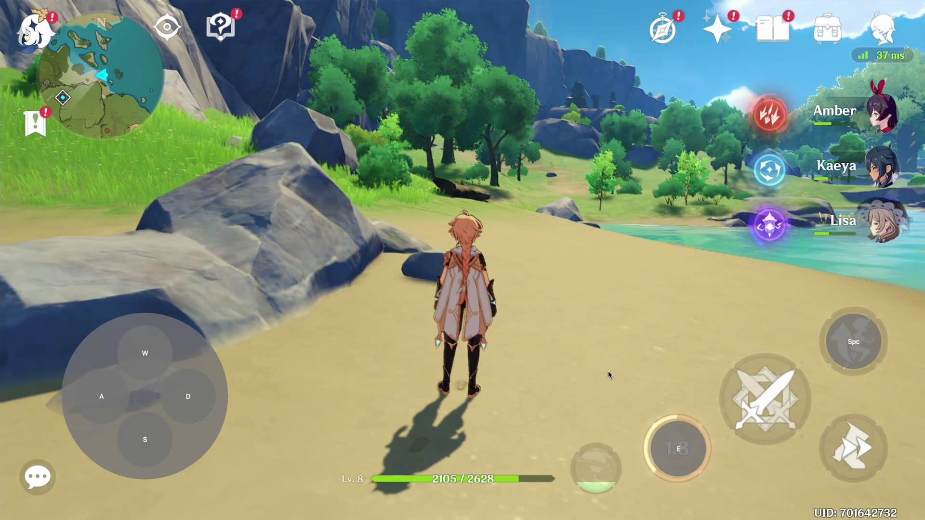
click(752, 405)
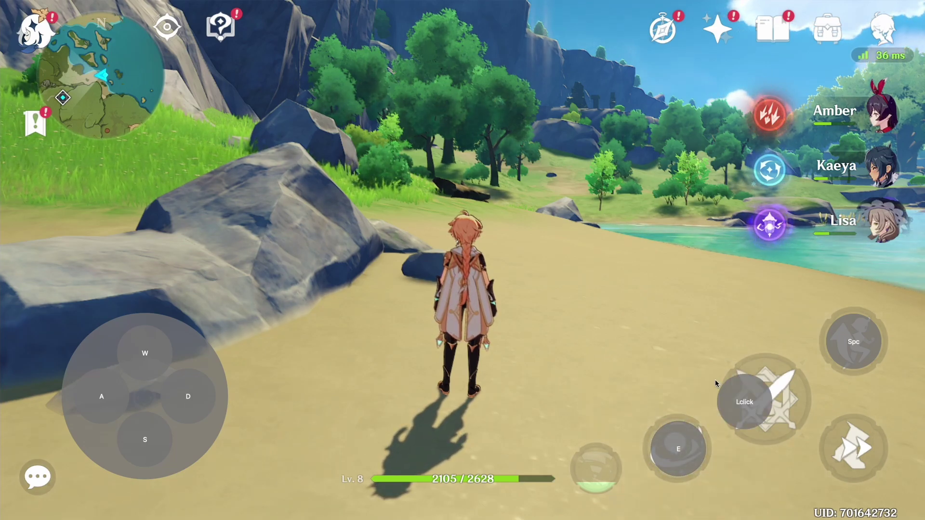
drag(742, 406, 766, 404)
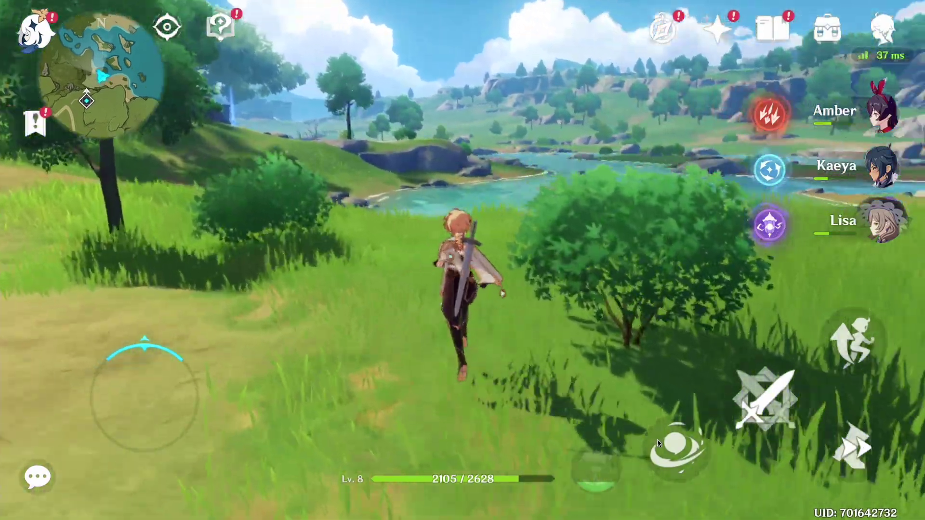
Step: Run through the grass and along the dirt path into Windrise
key(w)
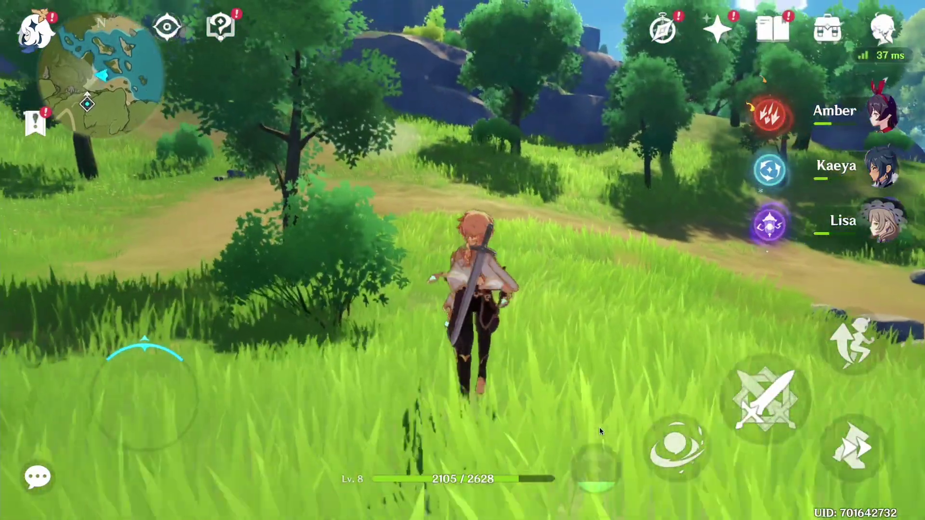
key(w)
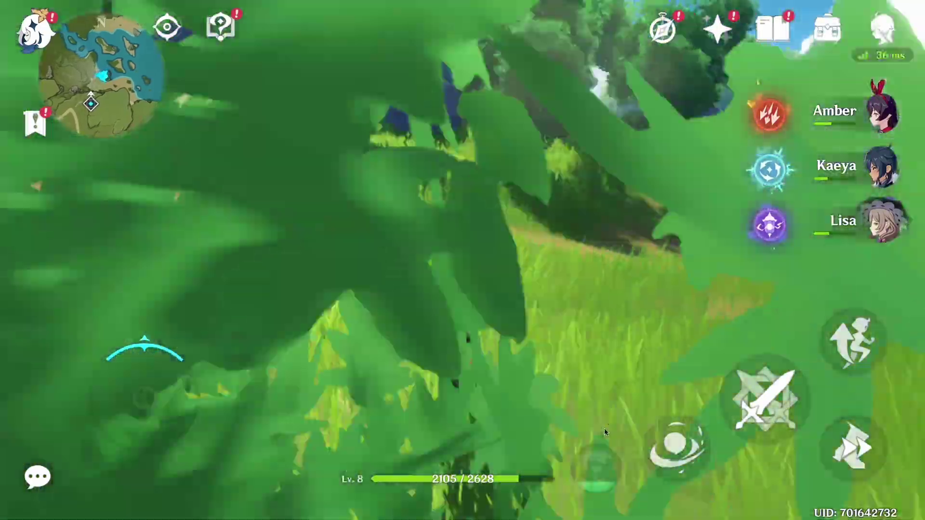
key(w)
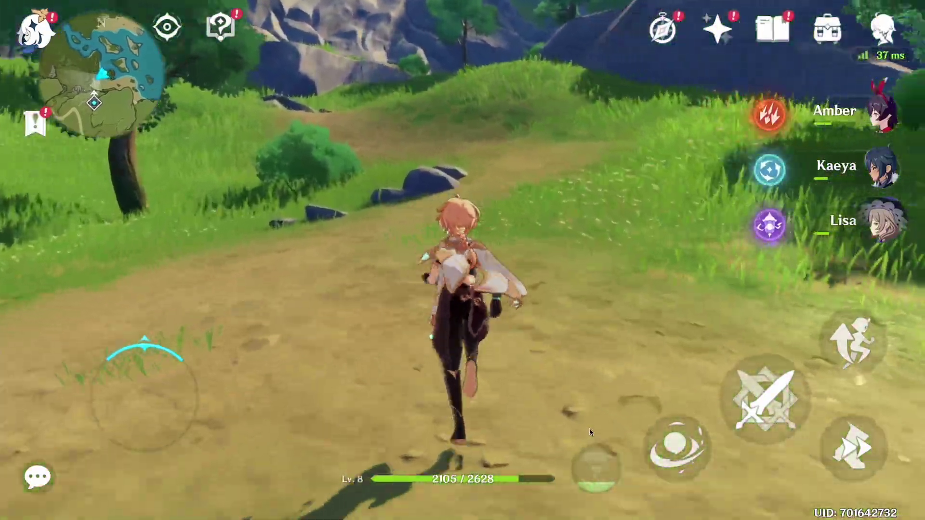
key(w)
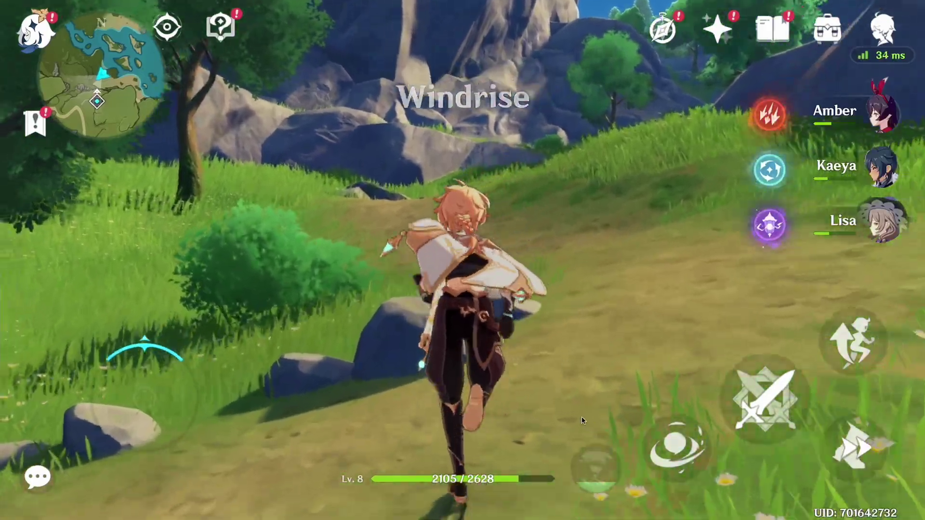
key(w)
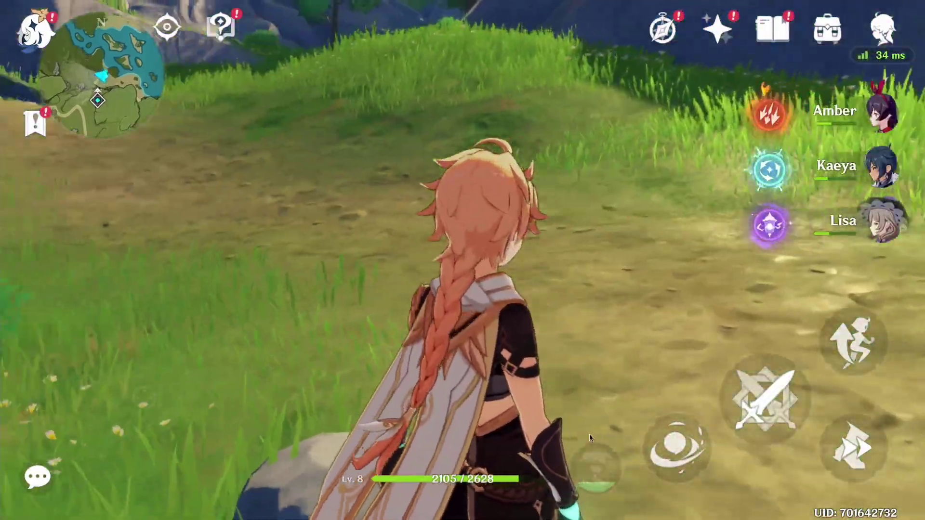
key(w)
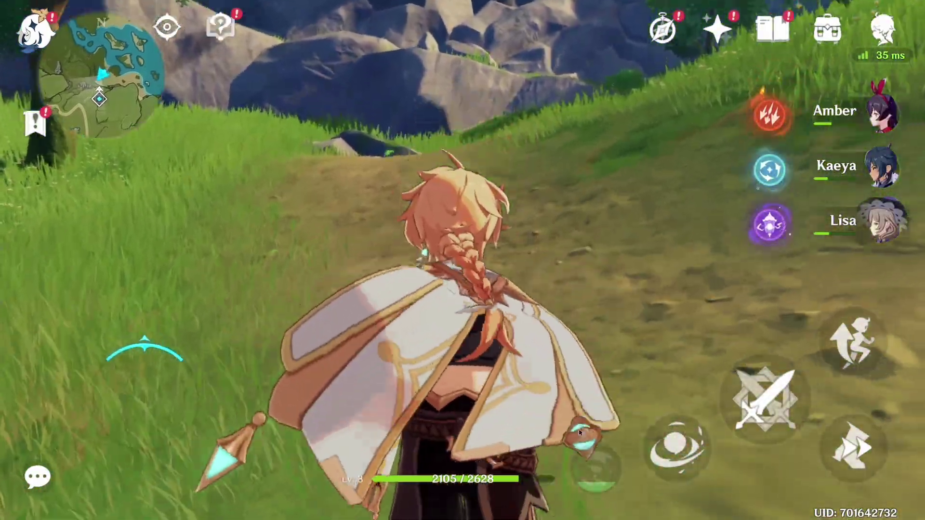
Step: Map key 1 onto Amber's party slot, switch to Amber, and fire her elemental burst
key(w)
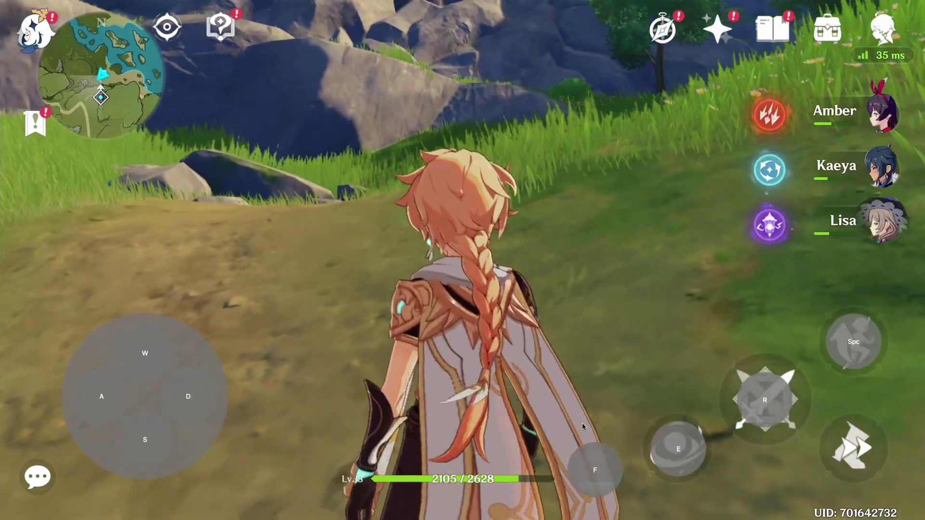
drag(702, 284, 773, 110)
key(1)
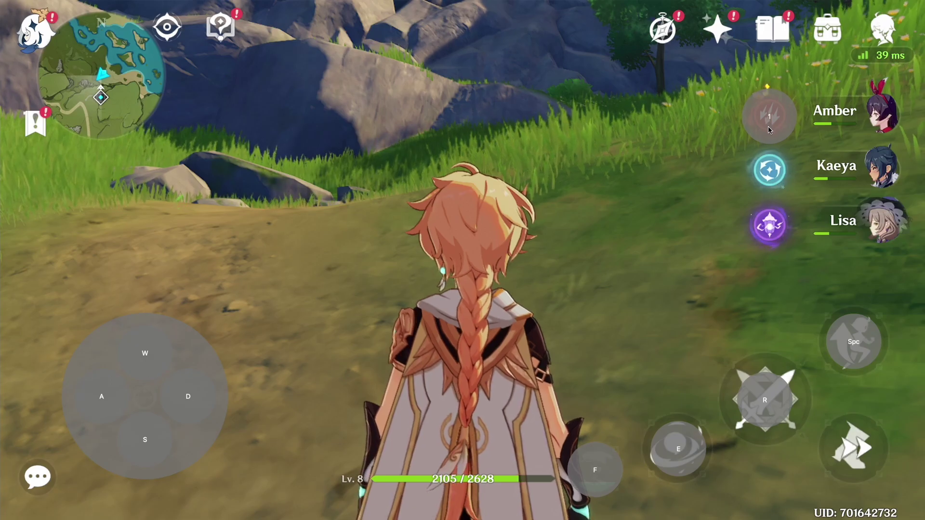
key(1)
key(f)
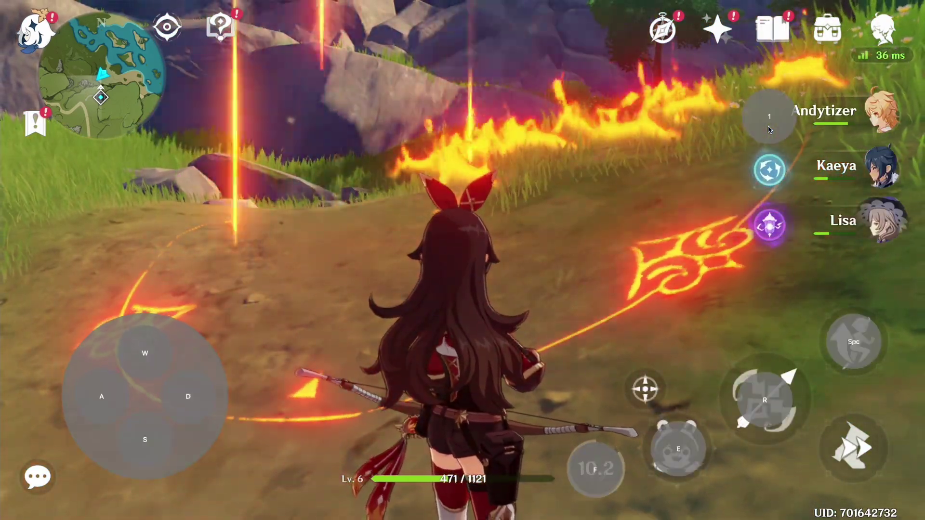
Step: Add control circles over Kaeya's and Lisa's party slots and bind them to 2 and 3
click(768, 172)
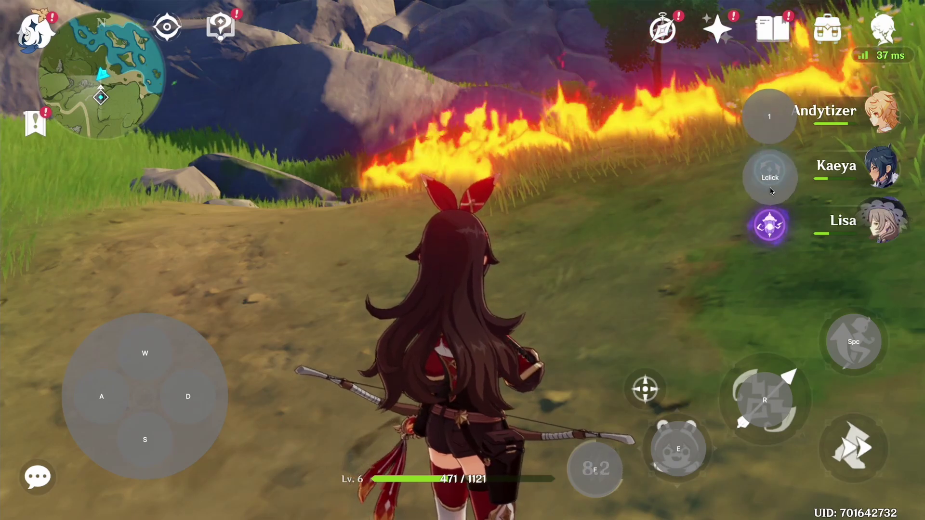
click(769, 227)
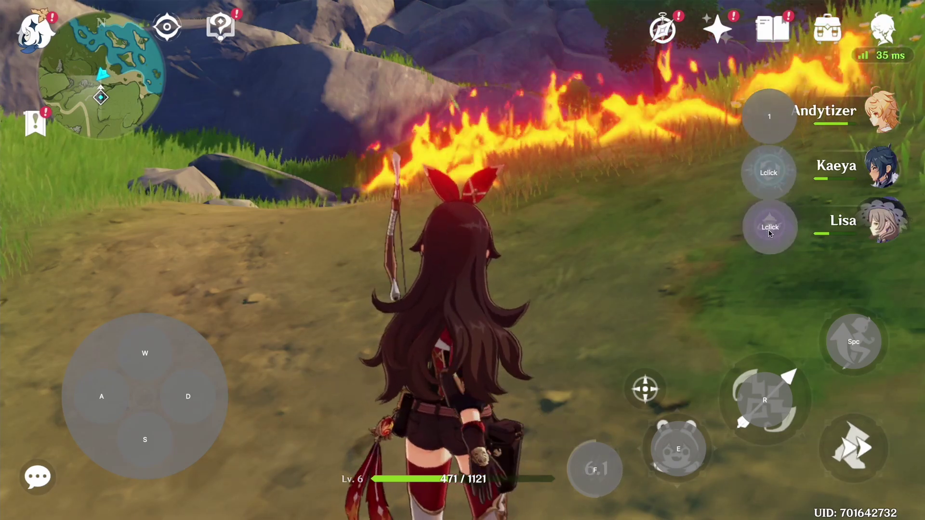
click(768, 173)
key(2)
click(770, 227)
key(3)
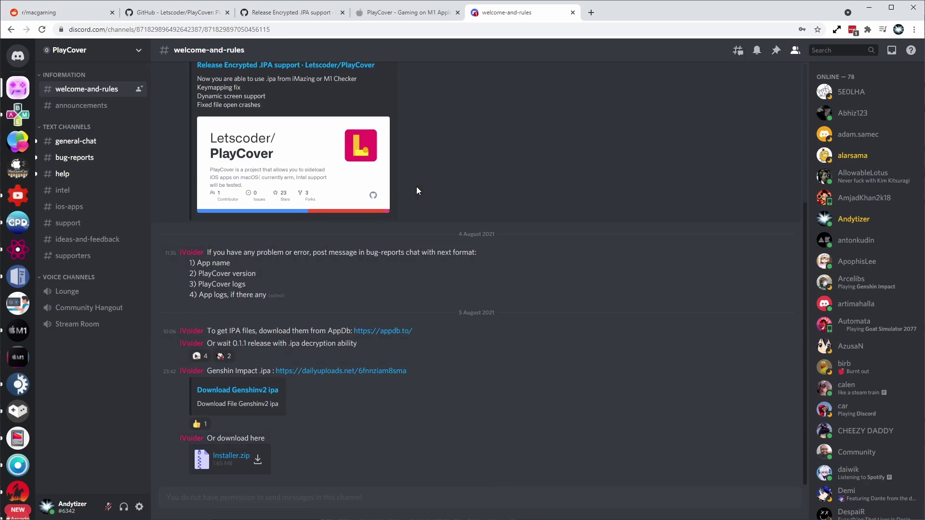
Step: Download Installer_0.3.0.zip from the Discord channel, keep it, and reveal it in Finder
click(81, 105)
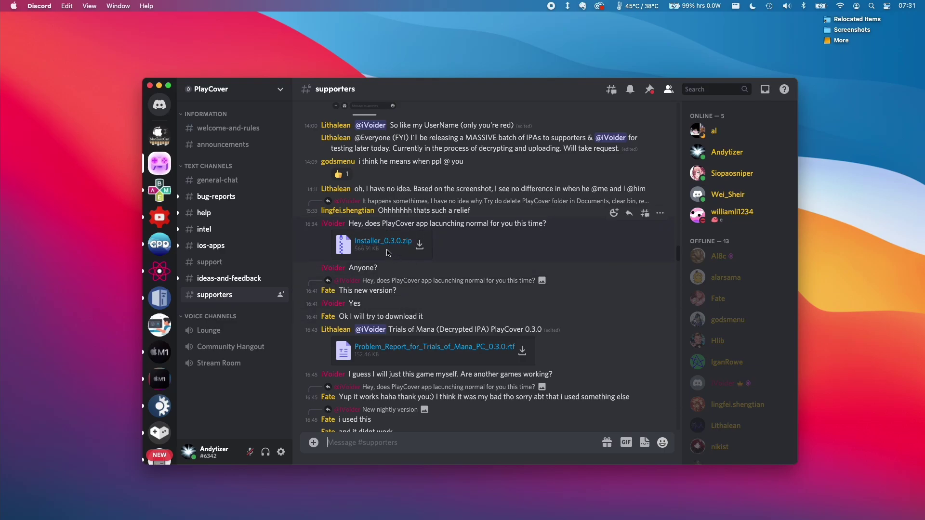
click(389, 247)
click(453, 482)
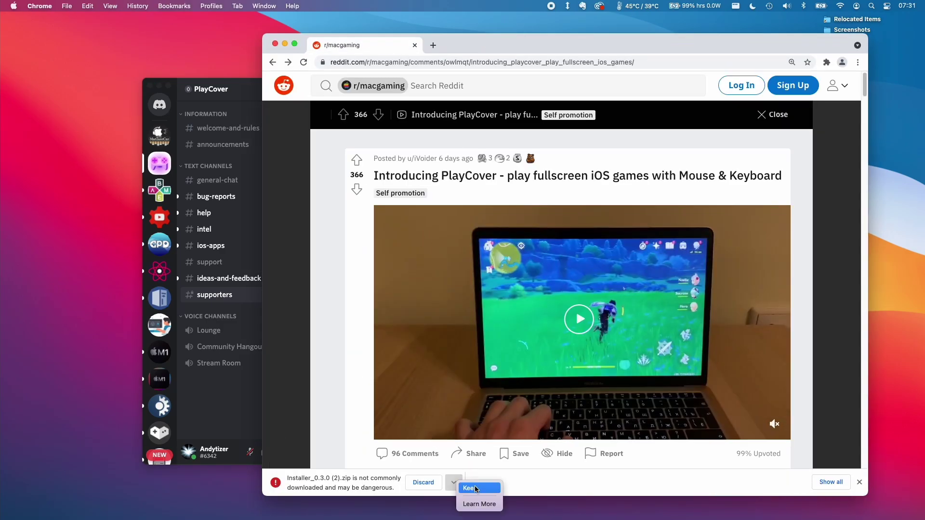
click(832, 482)
click(472, 175)
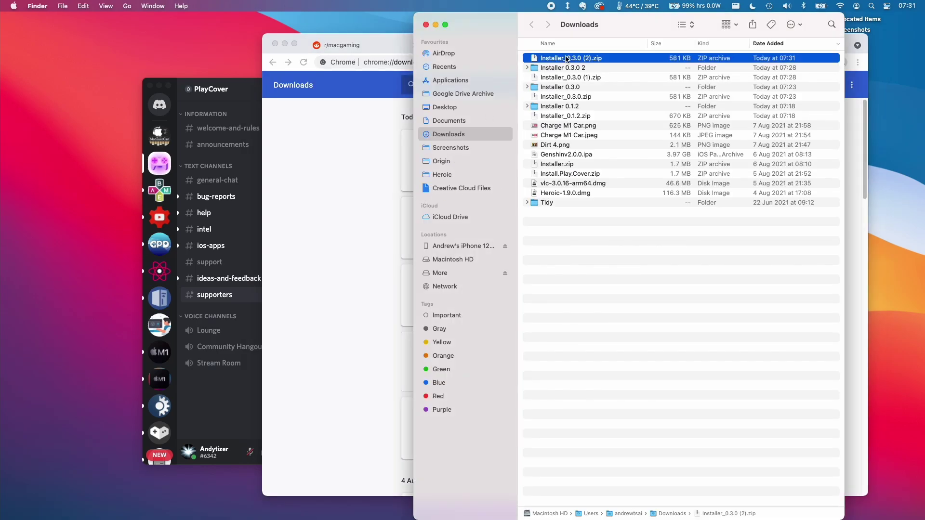
Step: Extract the installer zip and move PlayCover into Applications, replacing the older copy
double_click(567, 59)
click(537, 59)
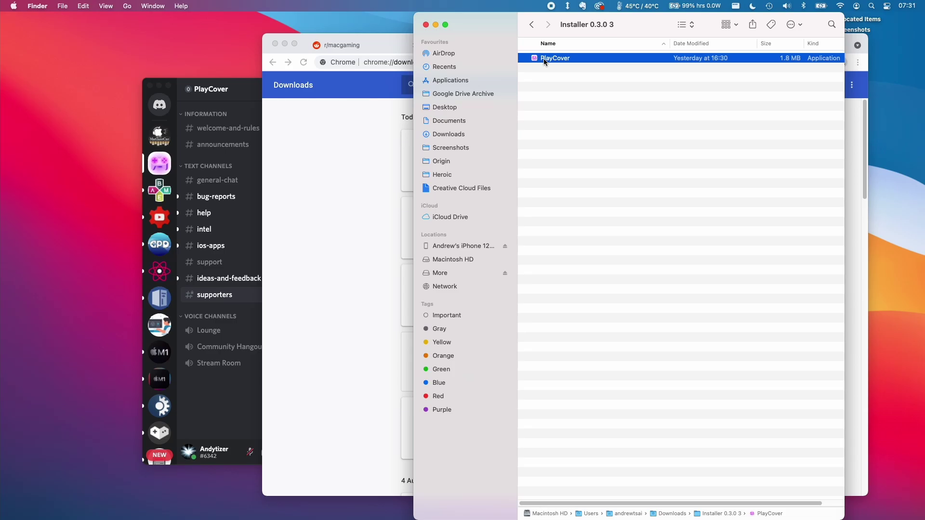
drag(549, 58, 499, 81)
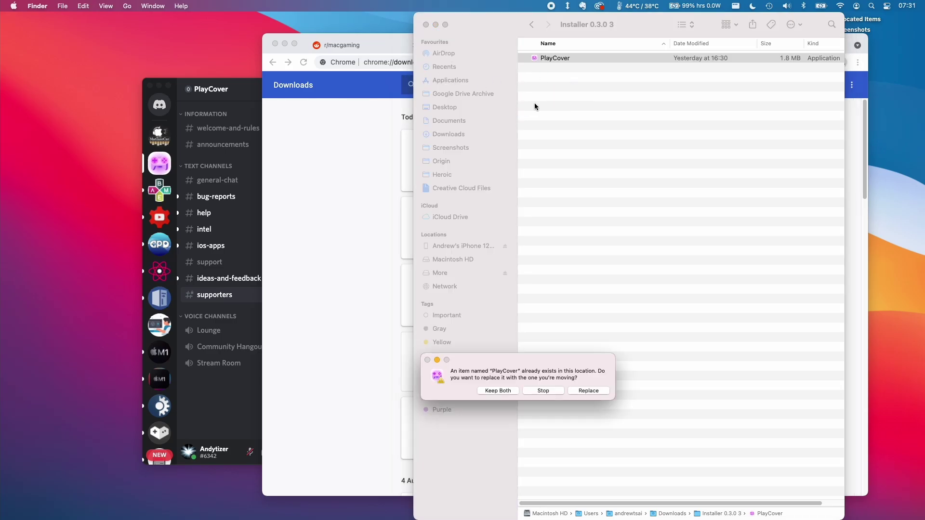
click(579, 390)
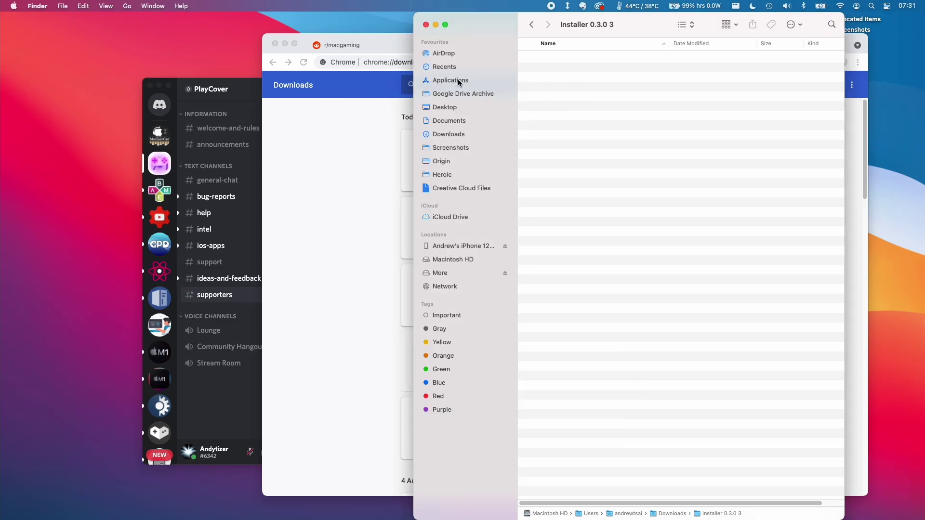
Step: Try opening PlayCover from Applications, dismiss the unverified-developer warning, and minimize Finder and Discord
click(458, 81)
click(554, 131)
right_click(559, 133)
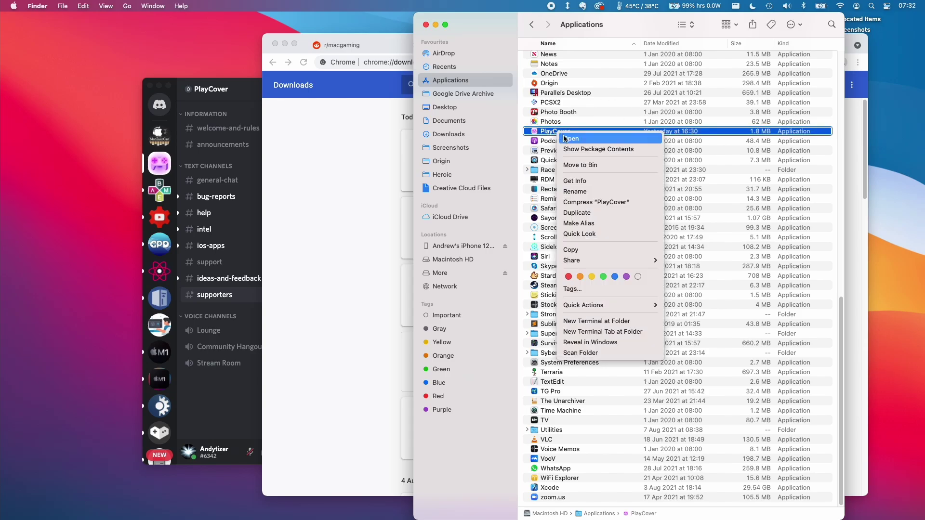
click(572, 139)
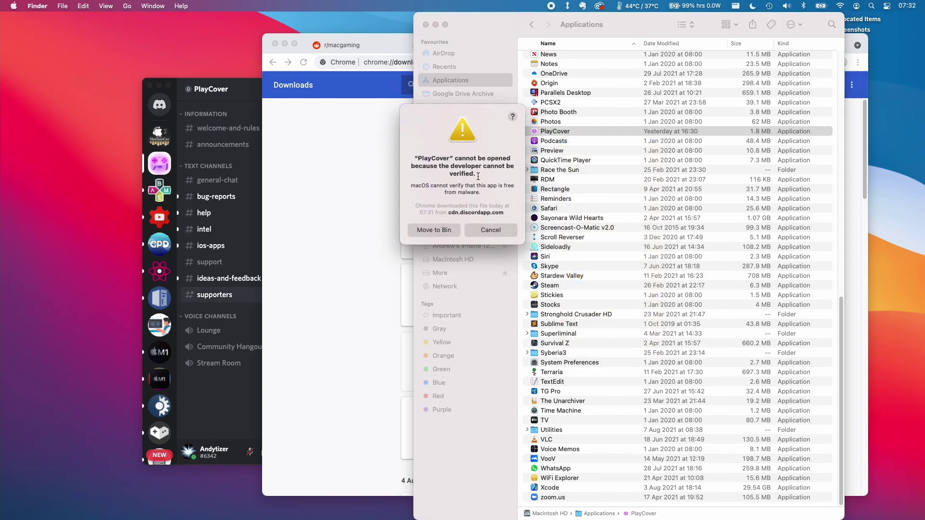
click(481, 233)
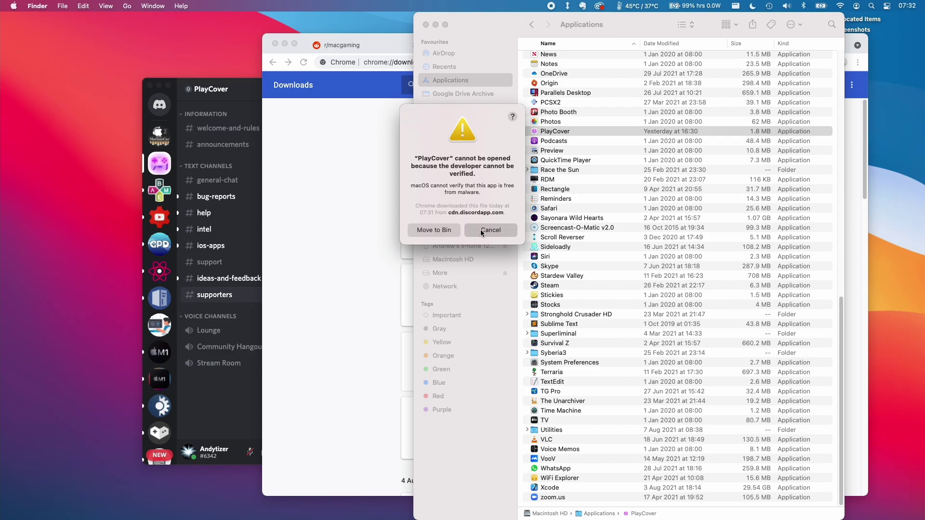
click(436, 27)
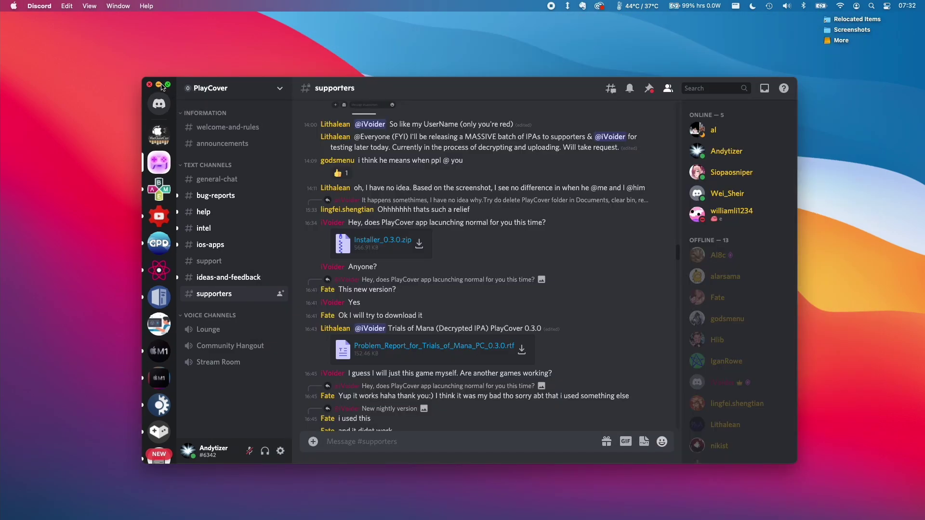
click(159, 86)
click(13, 6)
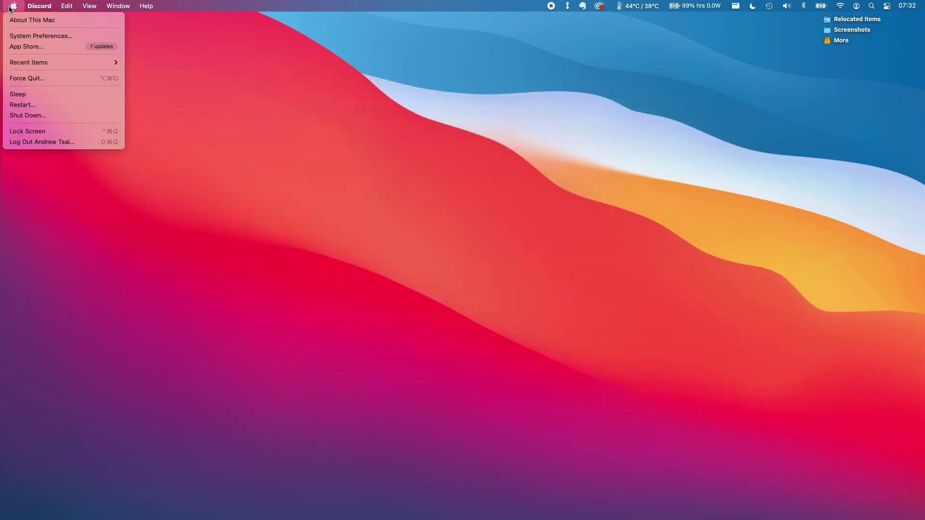
Step: Allow PlayCover with Open Anyway in Security & Privacy and confirm opening it
click(24, 37)
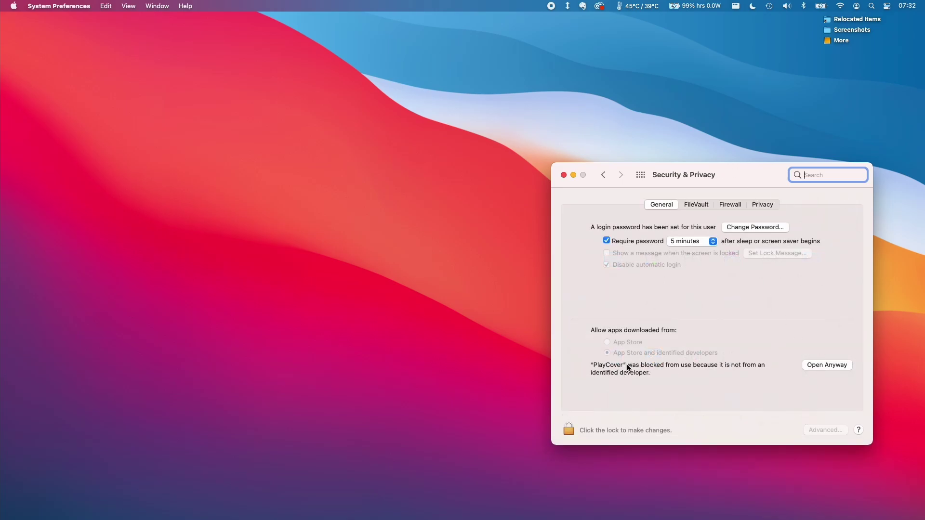
click(821, 365)
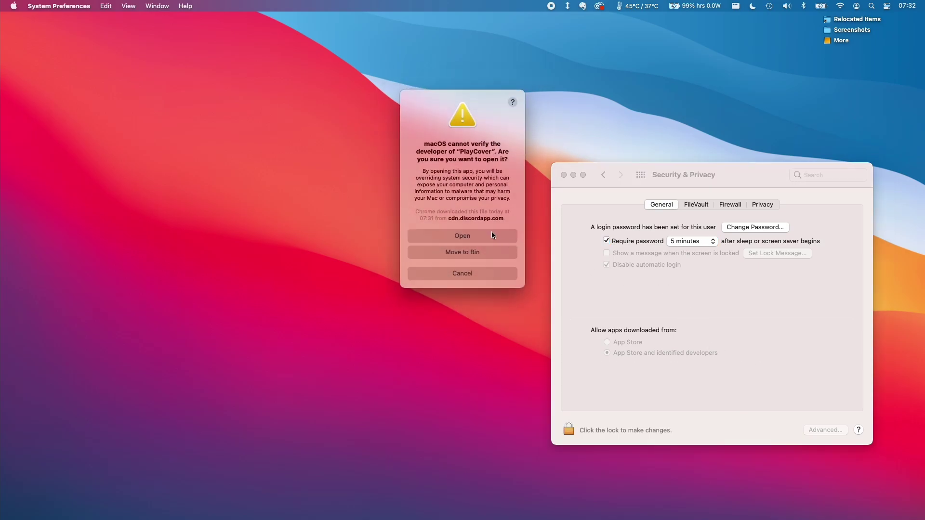
click(457, 235)
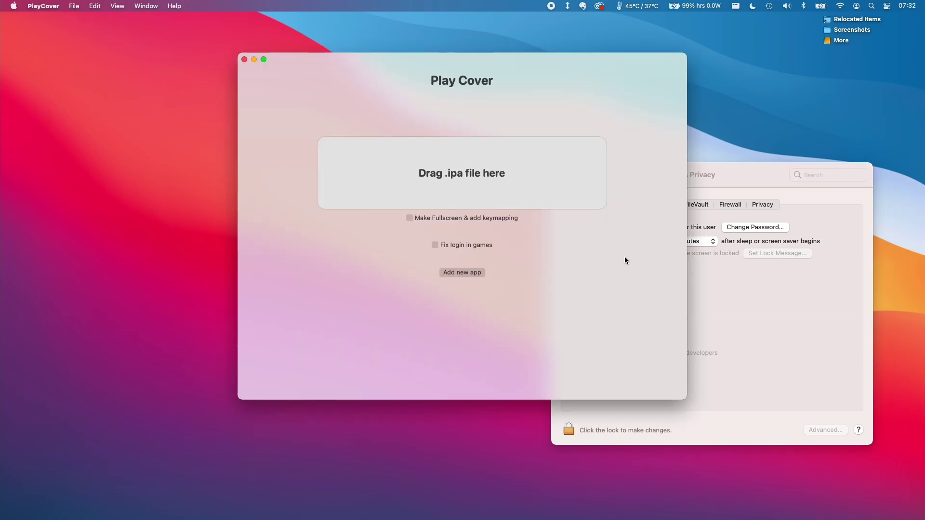
click(735, 172)
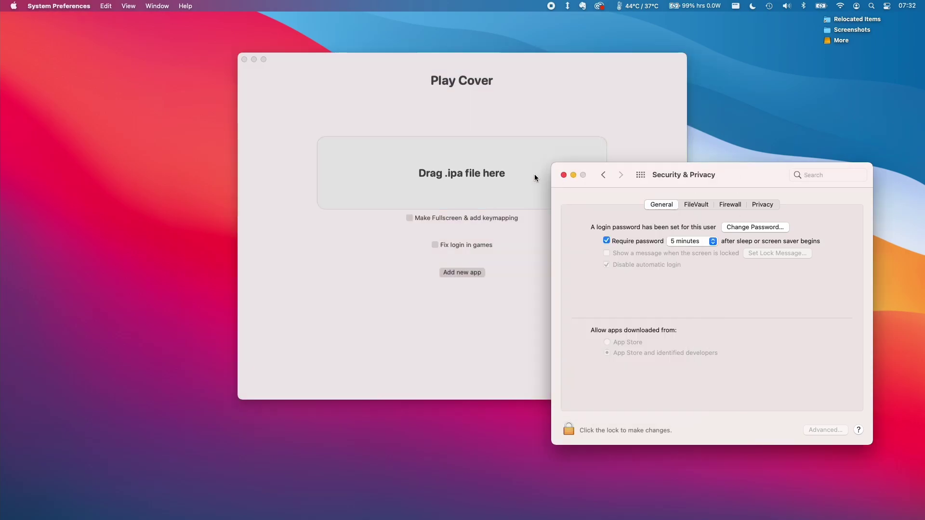
Step: Drop Genshinv2.0.0.ipa onto PlayCover with fullscreen/keymapping and login fix enabled
click(564, 175)
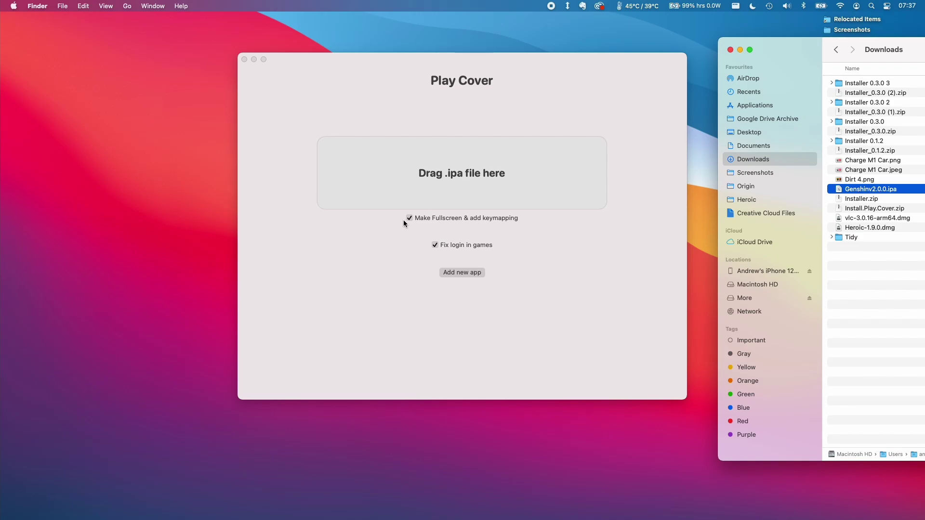
click(376, 236)
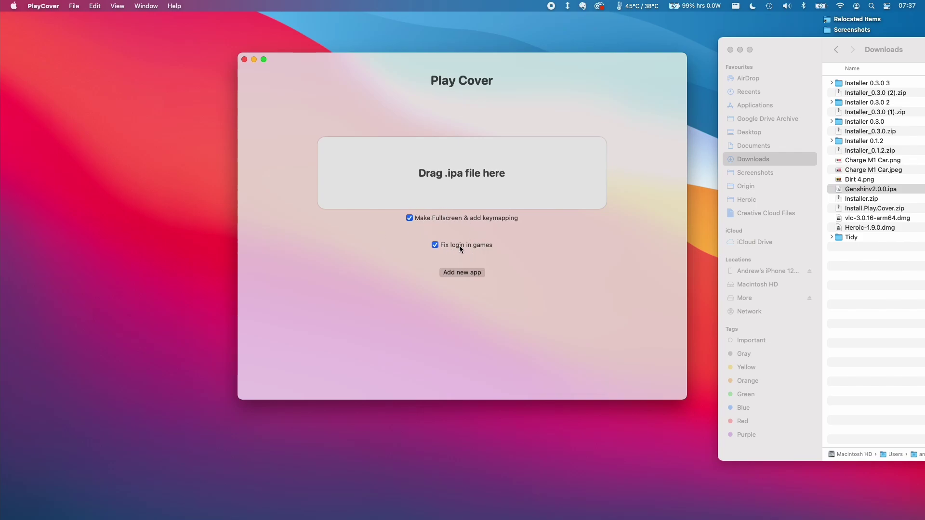
drag(837, 189, 455, 182)
click(801, 57)
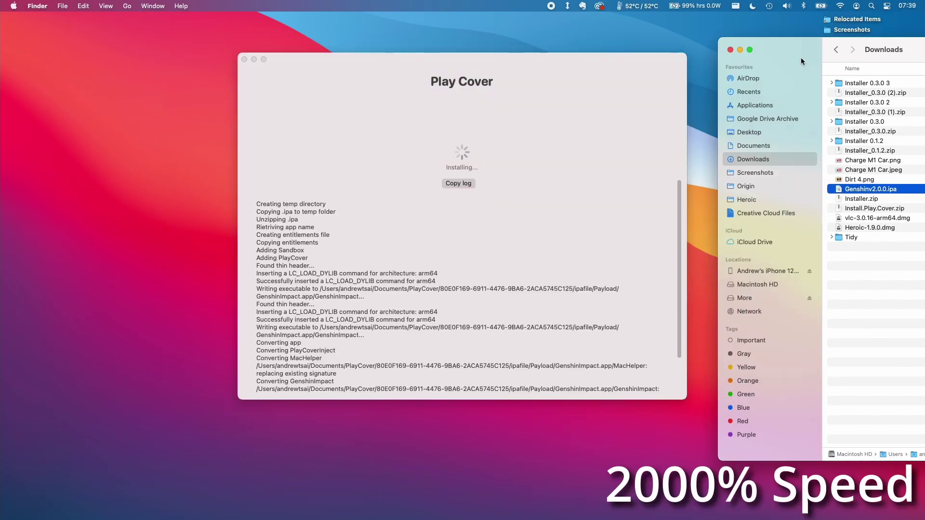
Step: After the Success! message, open the GenshinImpact folder in Documents/PlayCover
click(317, 371)
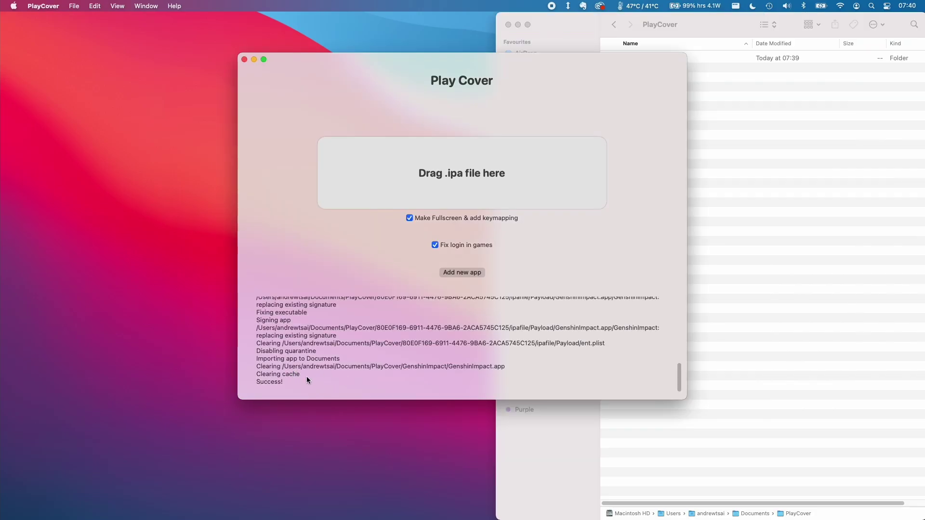
double_click(781, 58)
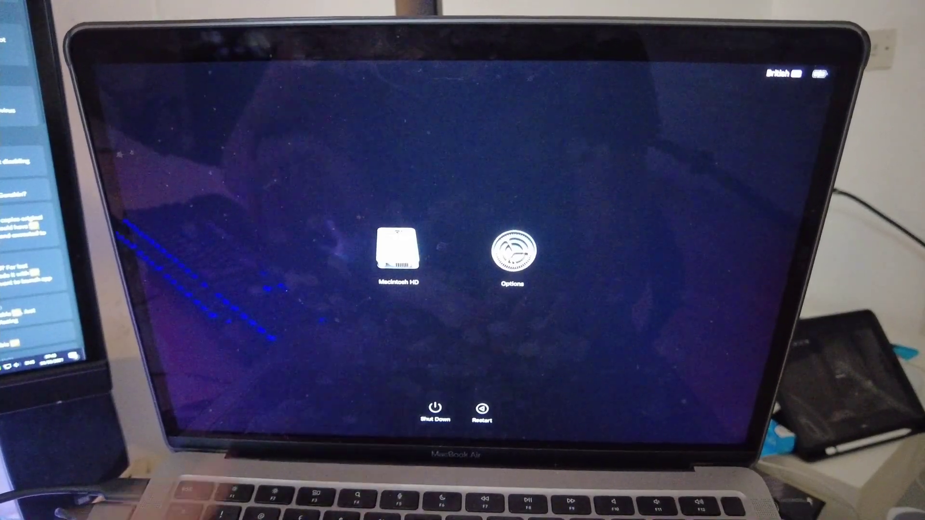
Step: Boot into macOS Recovery as the admin user and launch Terminal
click(513, 255)
click(503, 309)
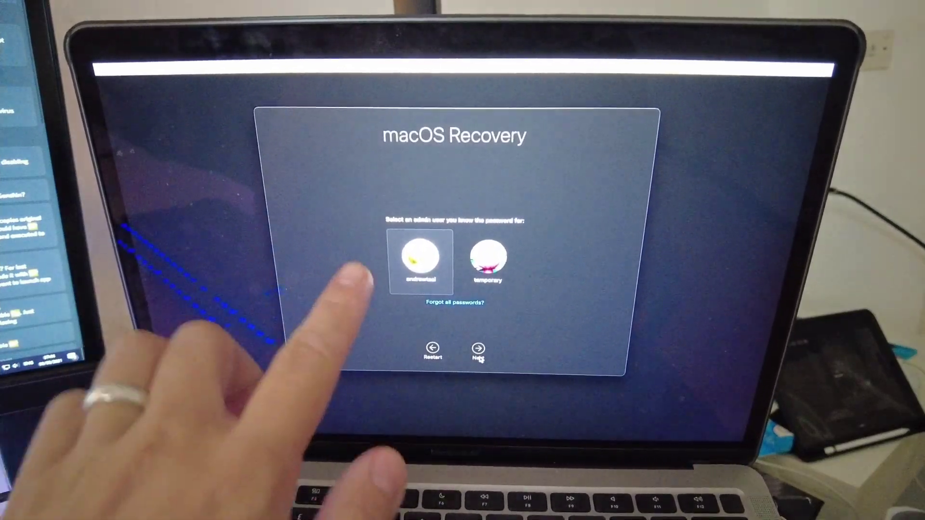
click(479, 350)
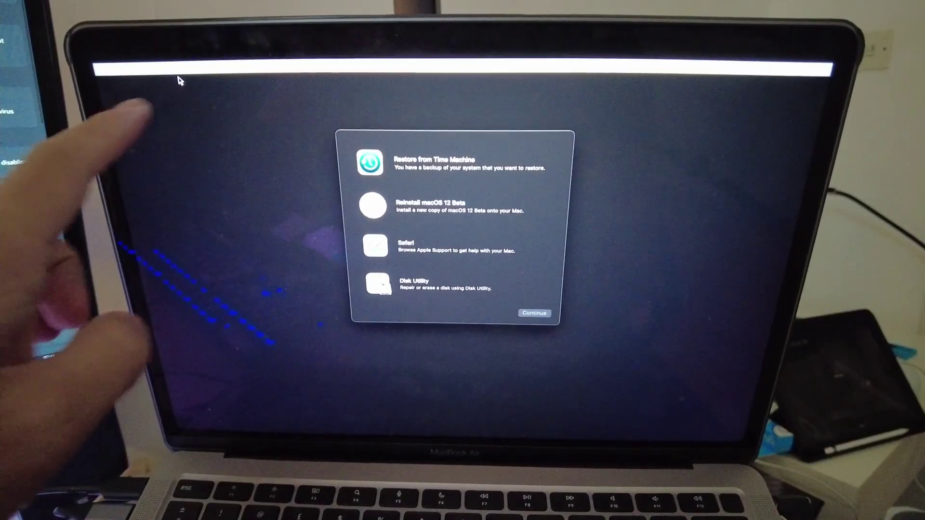
click(209, 68)
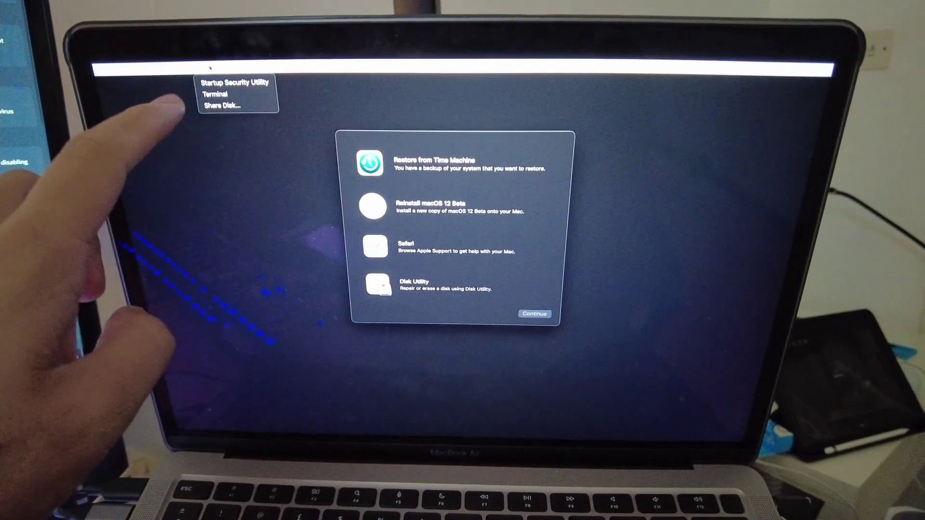
click(218, 95)
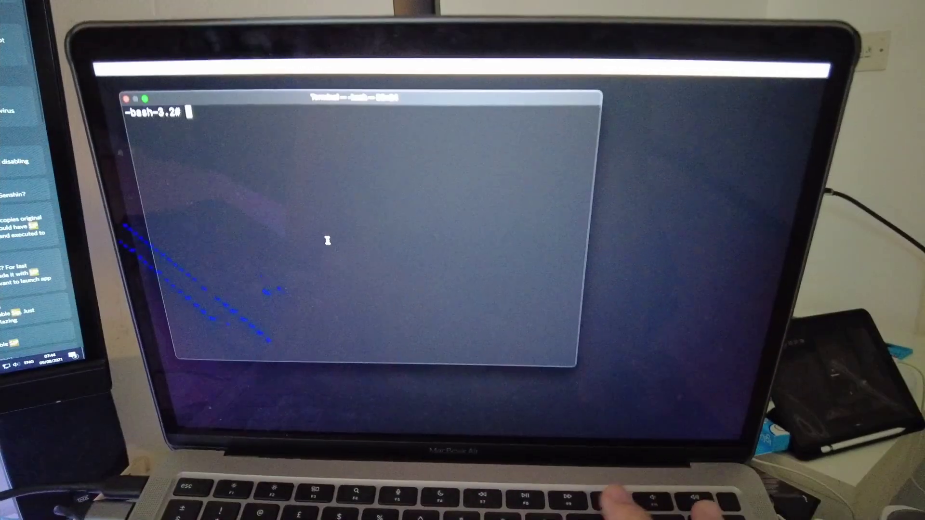
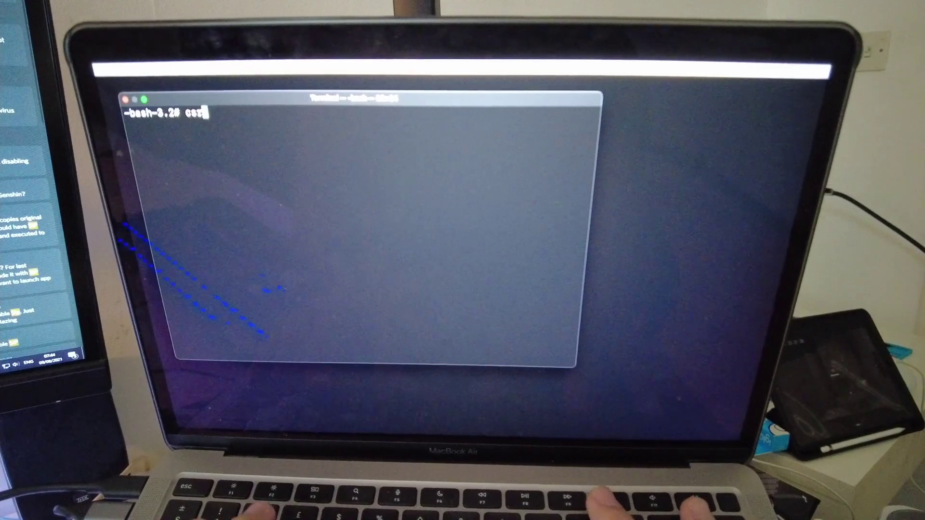
Step: Run csrutil disable, confirm with y, and enter the admin user name and password
key(Return)
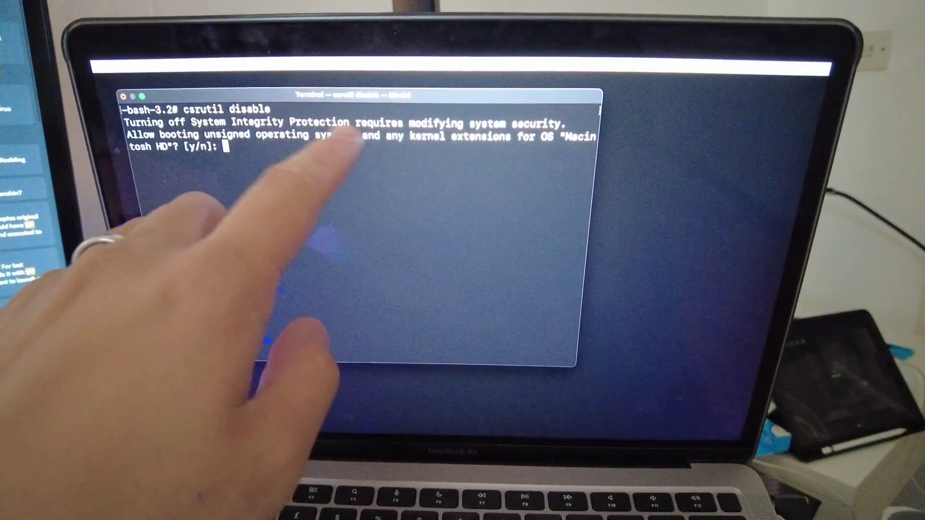
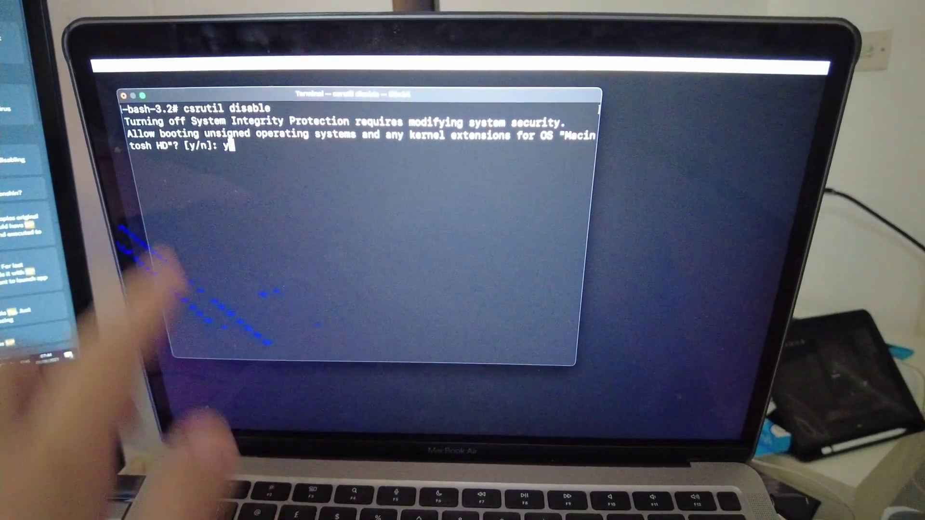
key(Return)
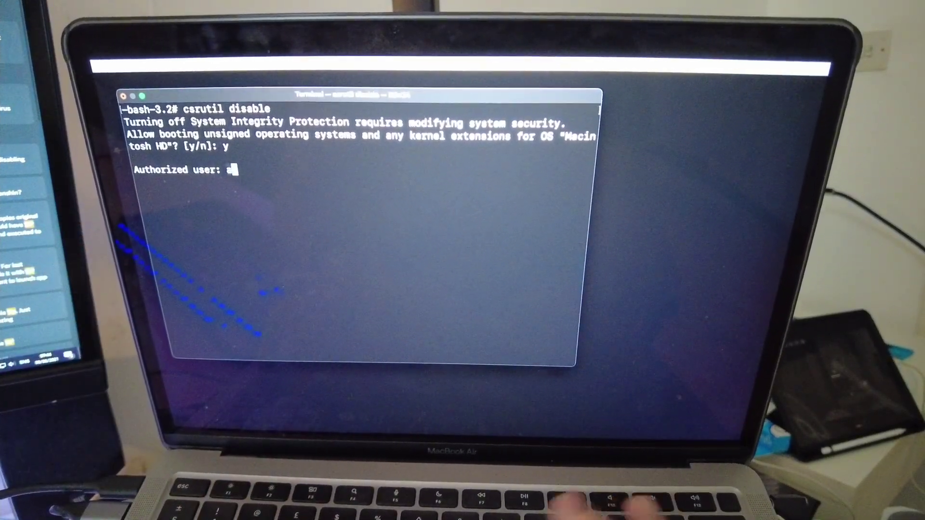
key(Return)
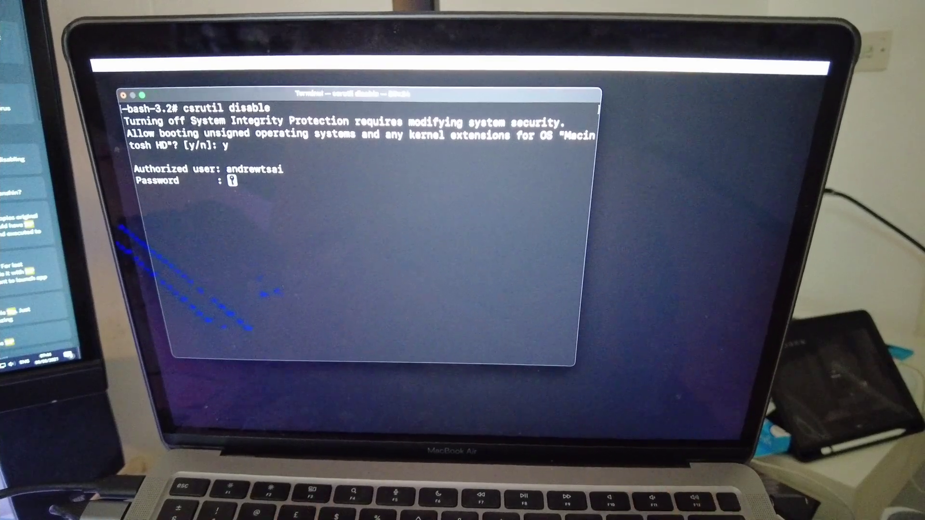
key(Return)
key(Return)
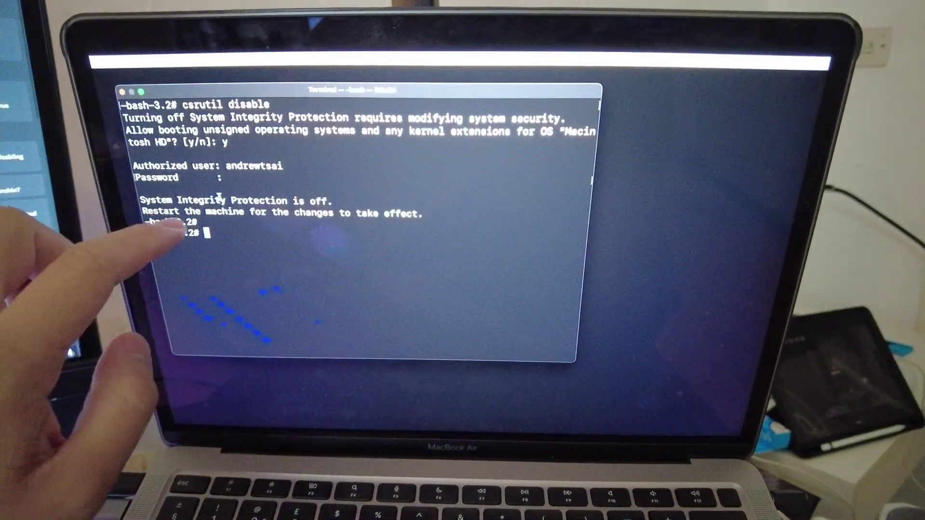
click(101, 62)
Step: Restart the Mac and paste the sudo nvram boot-args command into Terminal
click(117, 94)
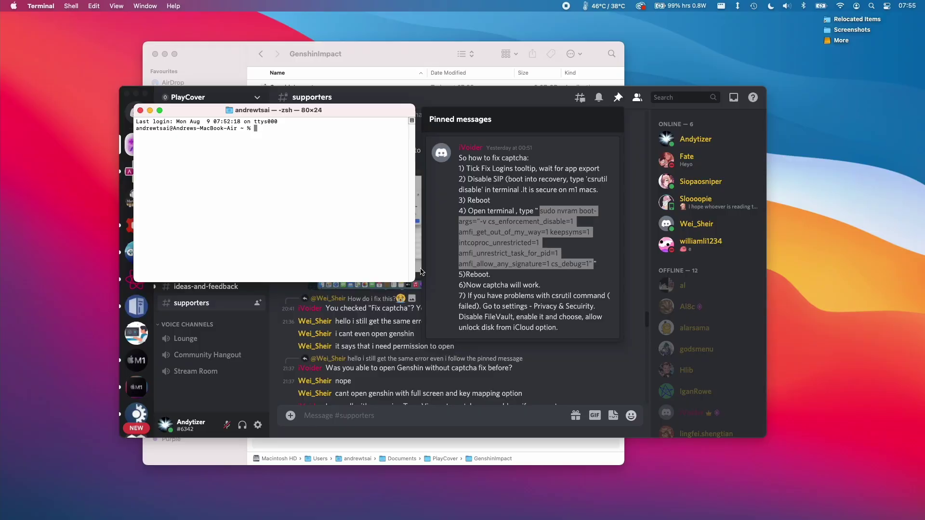
text(sudo nvram boot-args="-v cs_enforcement_disable=1 amfi_get_out_of_my_way=1 keepsyms=1 intcoproc_unrestricted=1 amfi_unrestrict_task_for_pid=1 amfi_allow_any_signature=1 cs_debug=1")
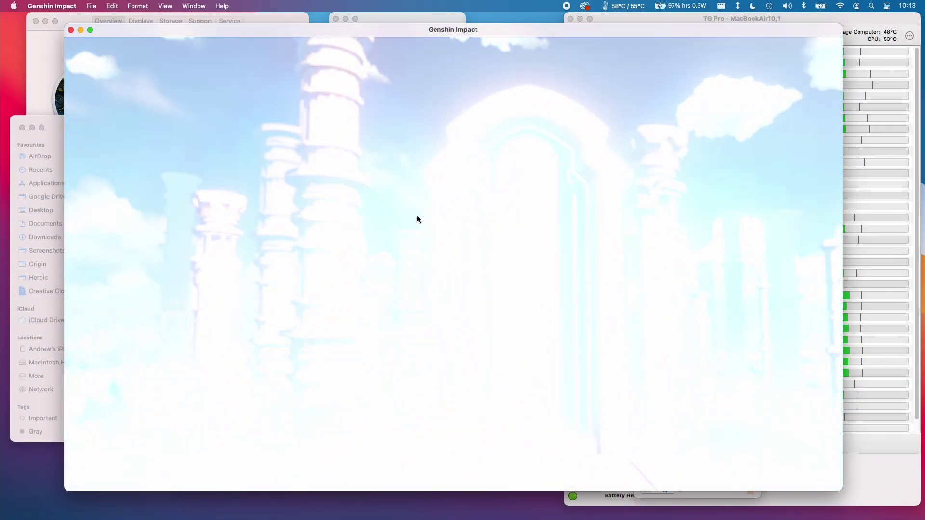
Step: Reposition the Genshin Impact window and switch the game to full-screen
drag(93, 31, 245, 251)
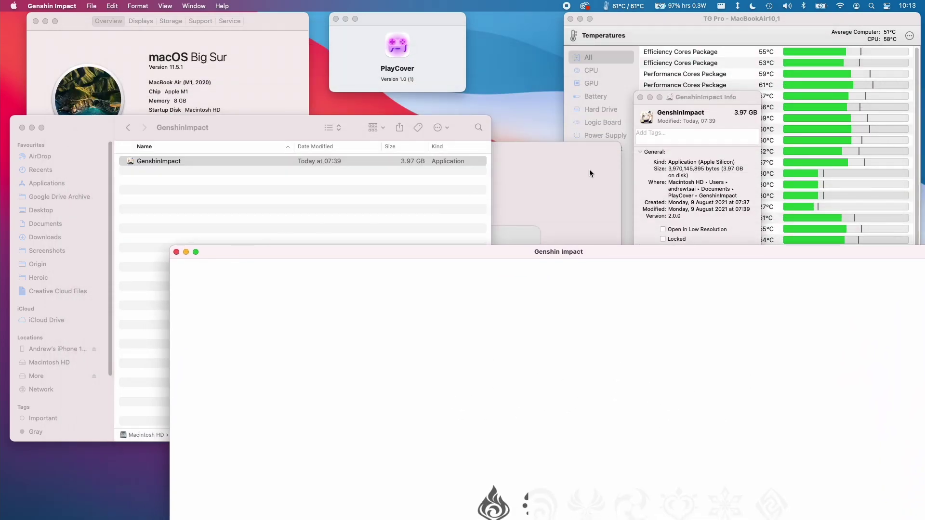
click(545, 233)
drag(643, 257, 500, 54)
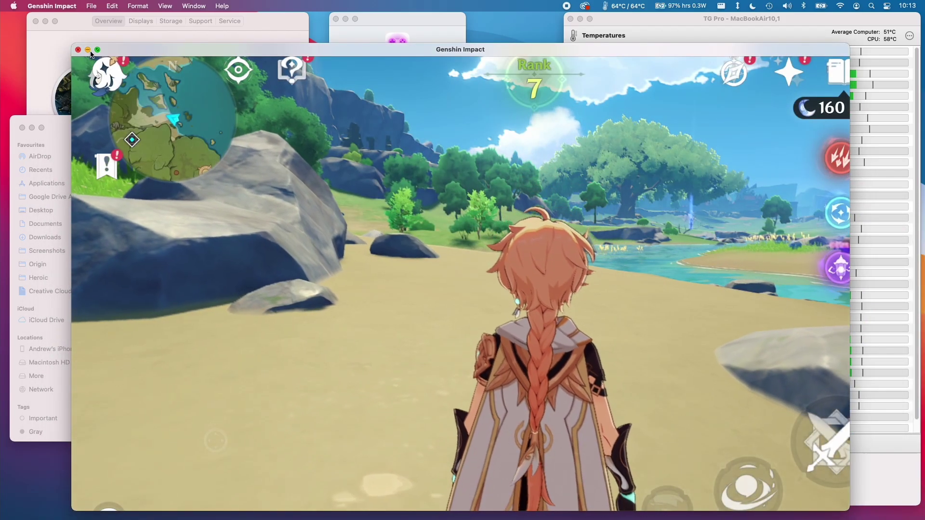
click(97, 50)
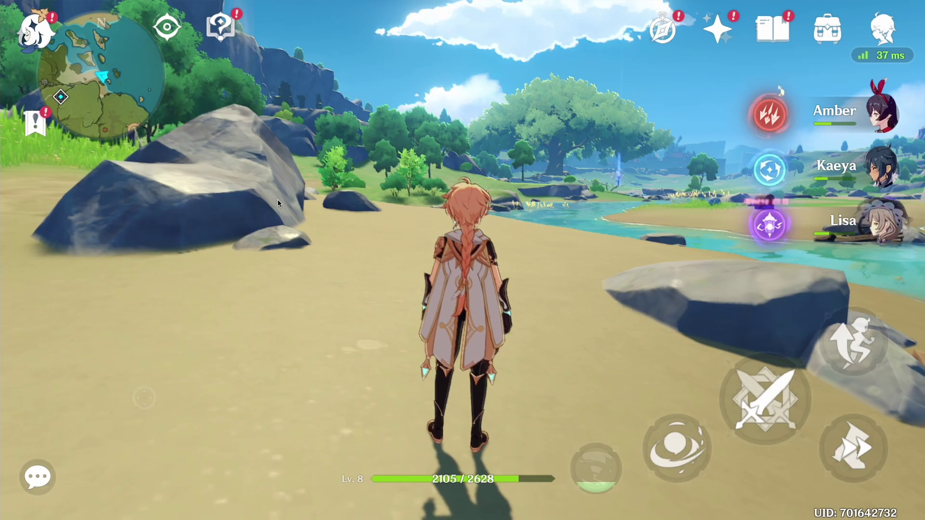
Step: Show the keymapping overlay with Cmd+K, revealing the WASD, Spc and E mappings
key(super+k)
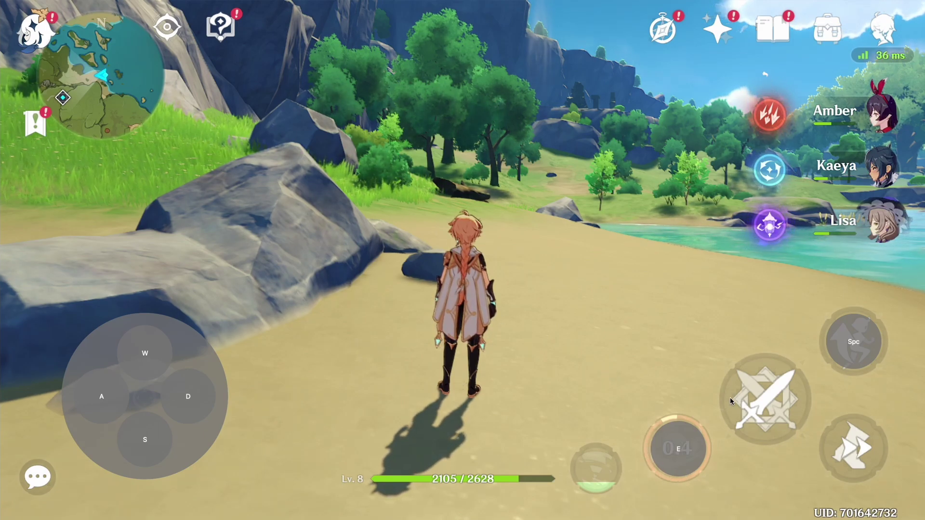
Step: Map R to the sword attack button and F to the small button beside the health bar
click(752, 406)
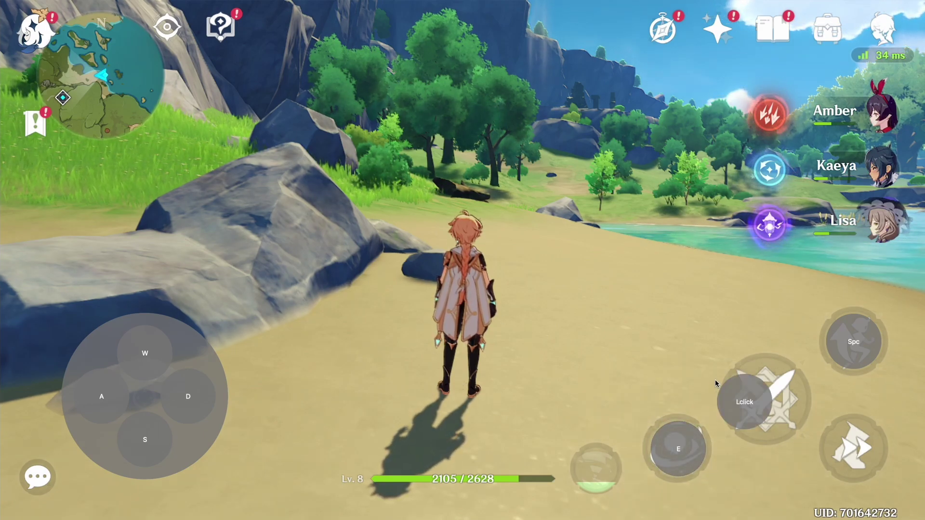
drag(739, 406, 763, 402)
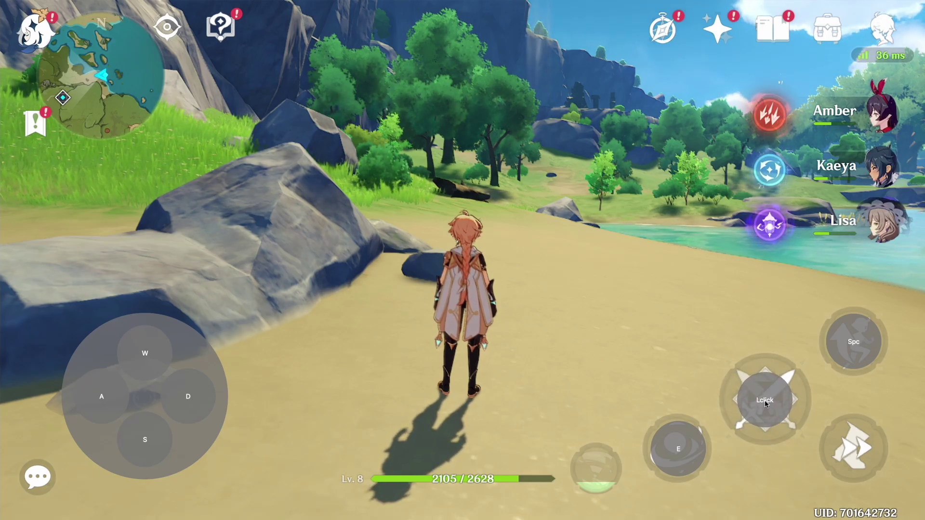
key(r)
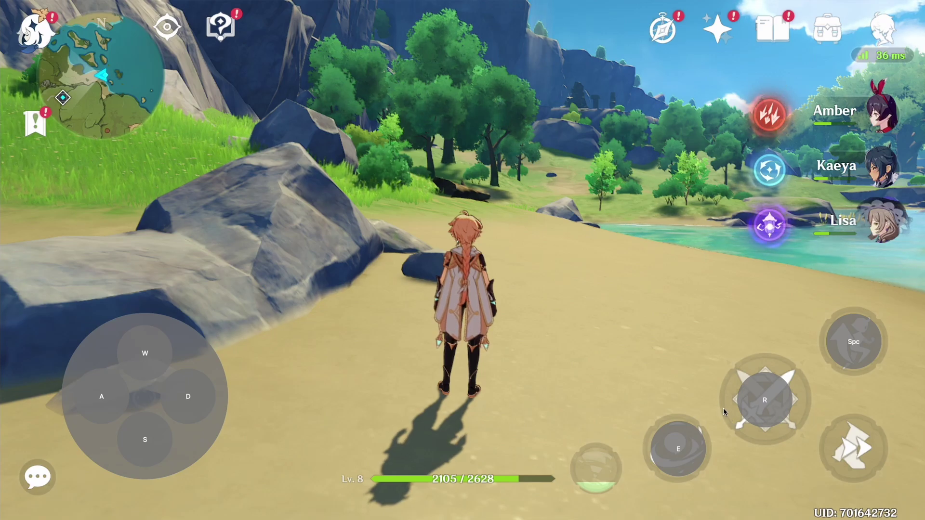
click(721, 407)
drag(713, 403, 605, 478)
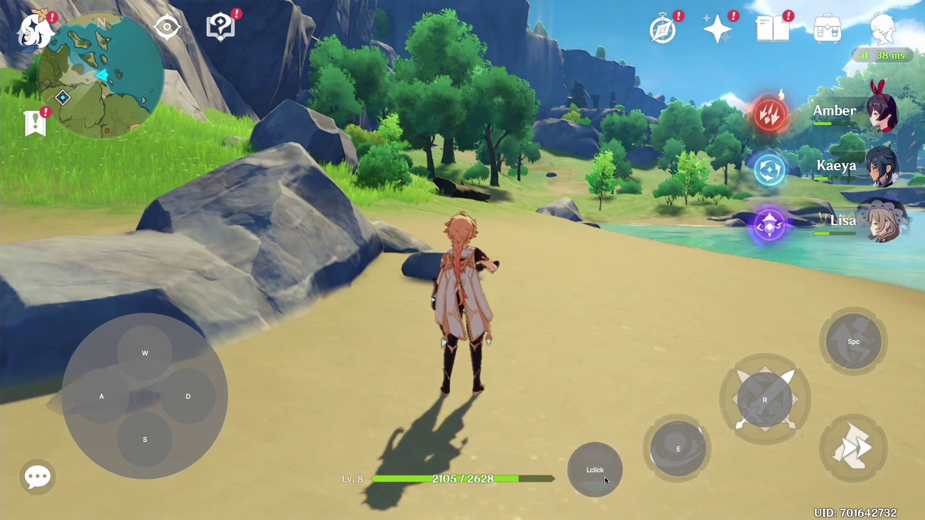
key(f)
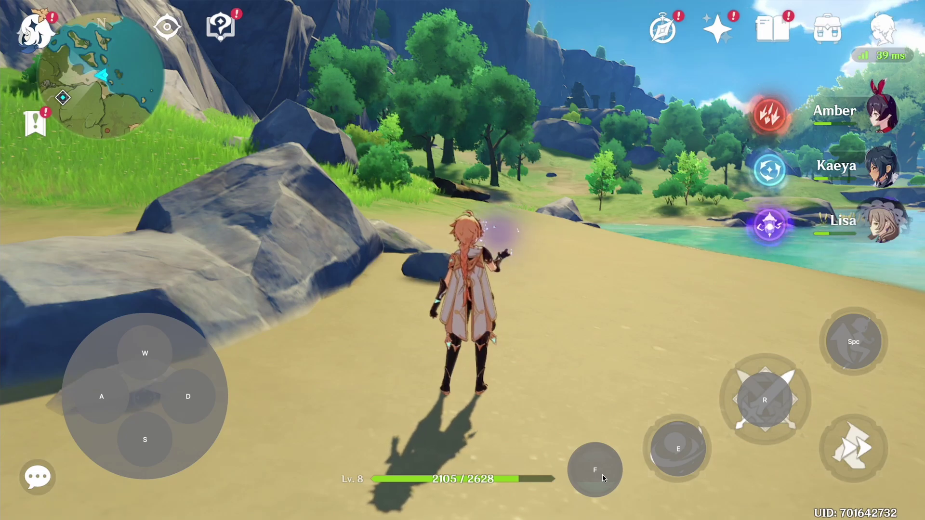
Step: Close the overlay and run the character around the beach toward the dirt path
key(Escape)
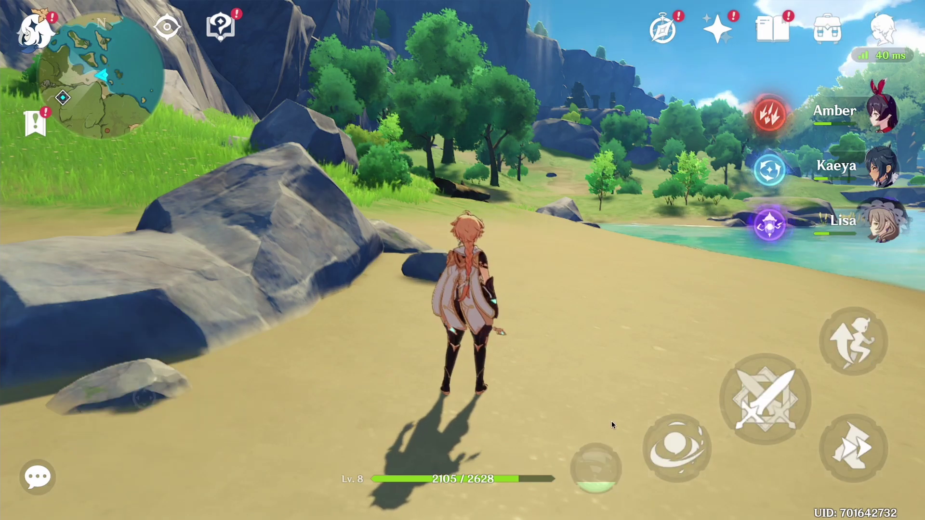
key(a)
key(w)
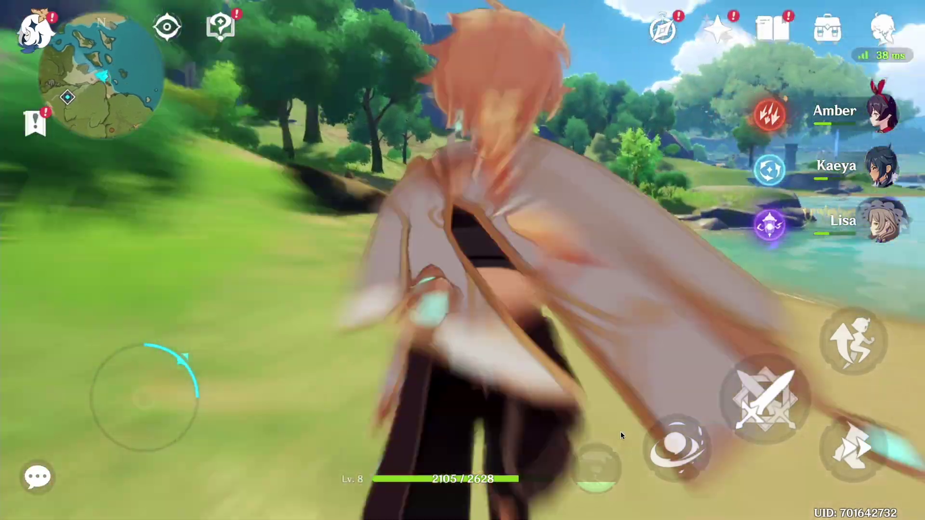
key(s)
key(w)
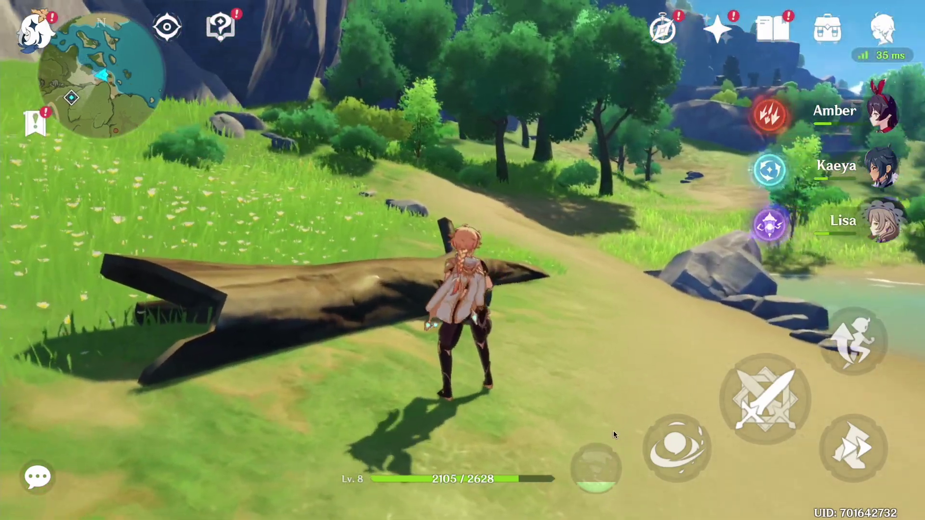
key(d)
key(a)
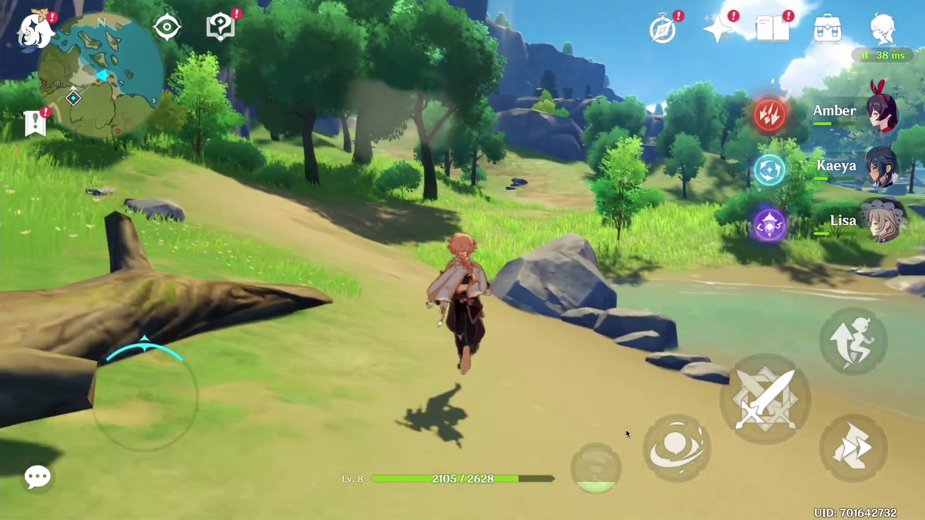
key(w)
Step: Swing the sword, then run up the grassy slope toward the wooded hill
key(w)
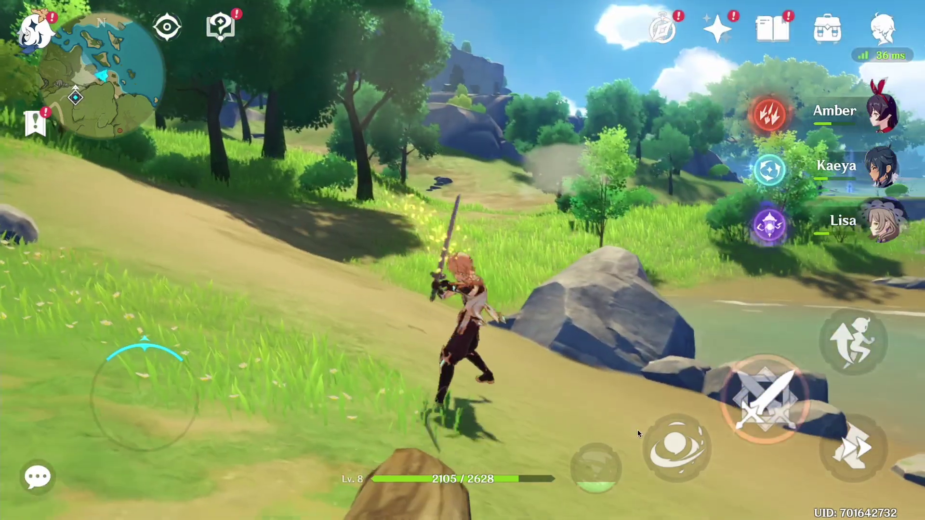
click(635, 430)
key(w)
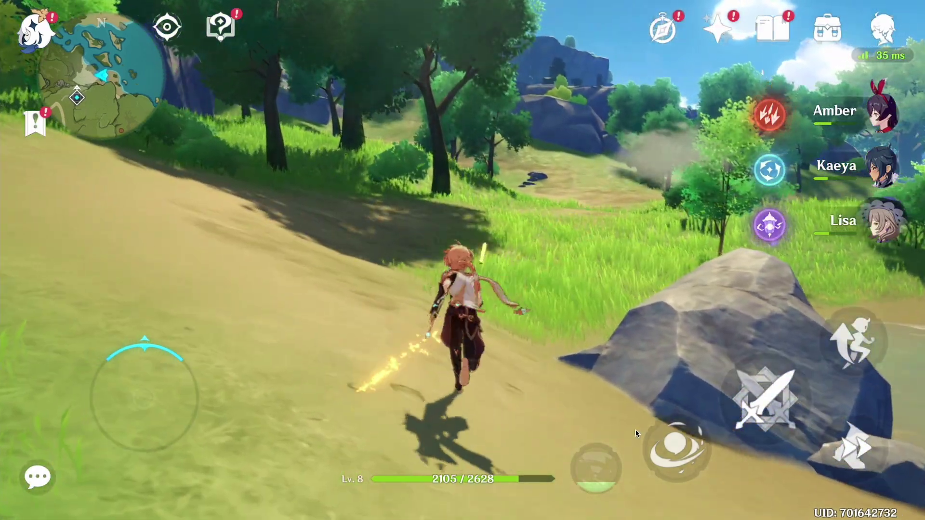
key(w)
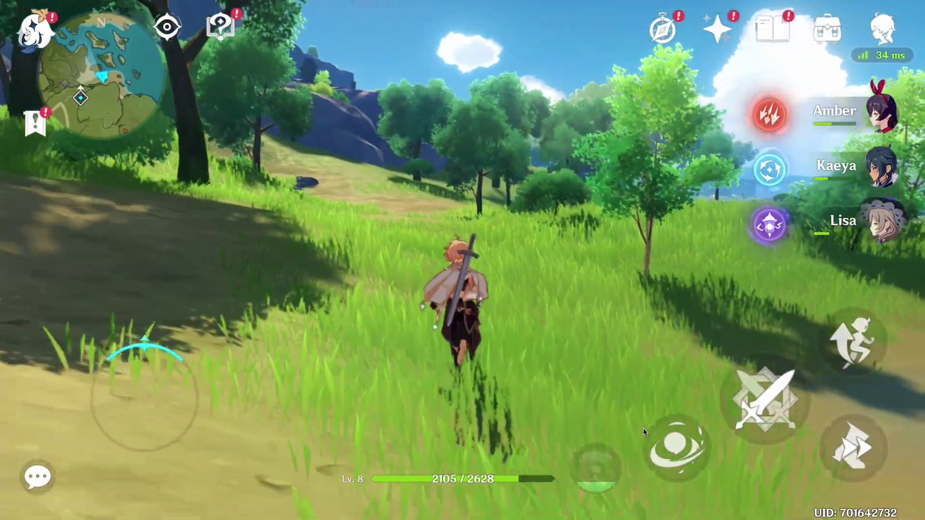
key(w)
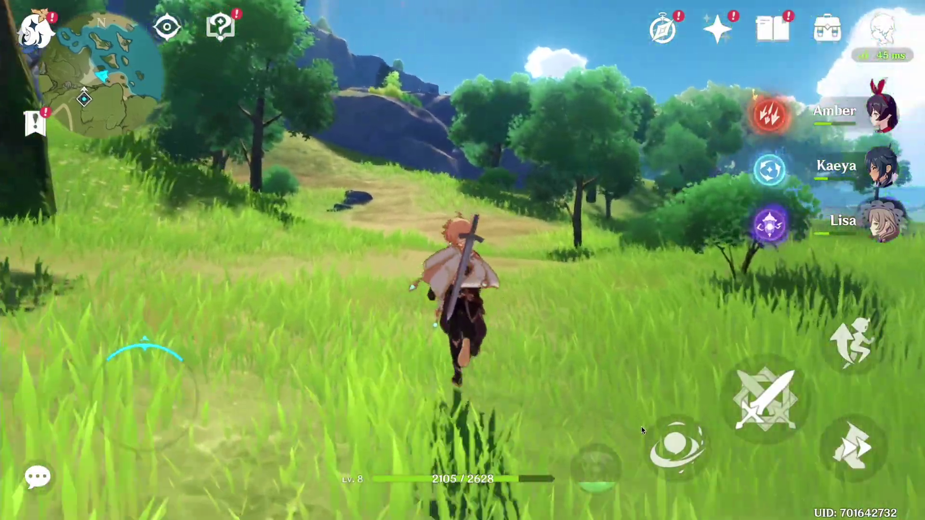
key(w)
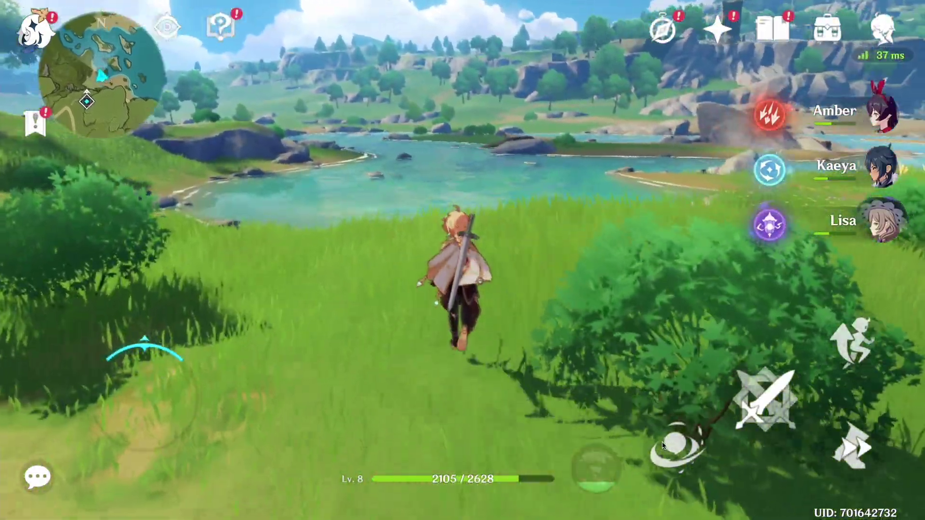
key(w)
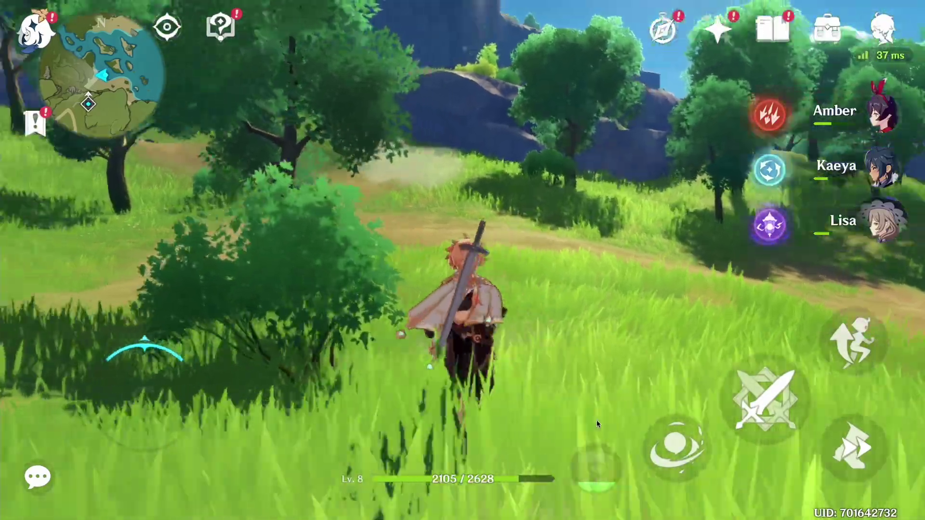